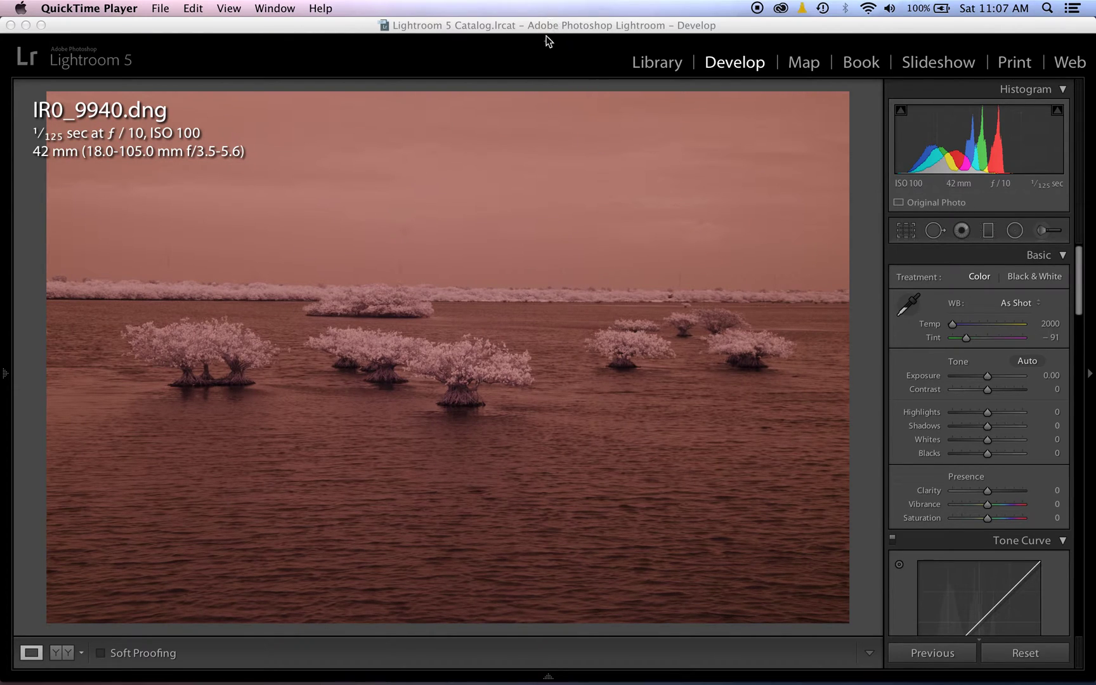
Bring the Lightroom window forward and quit Lightroom from the Lightroom menu.
{"action": "left_click", "coordinate": [540, 56]}
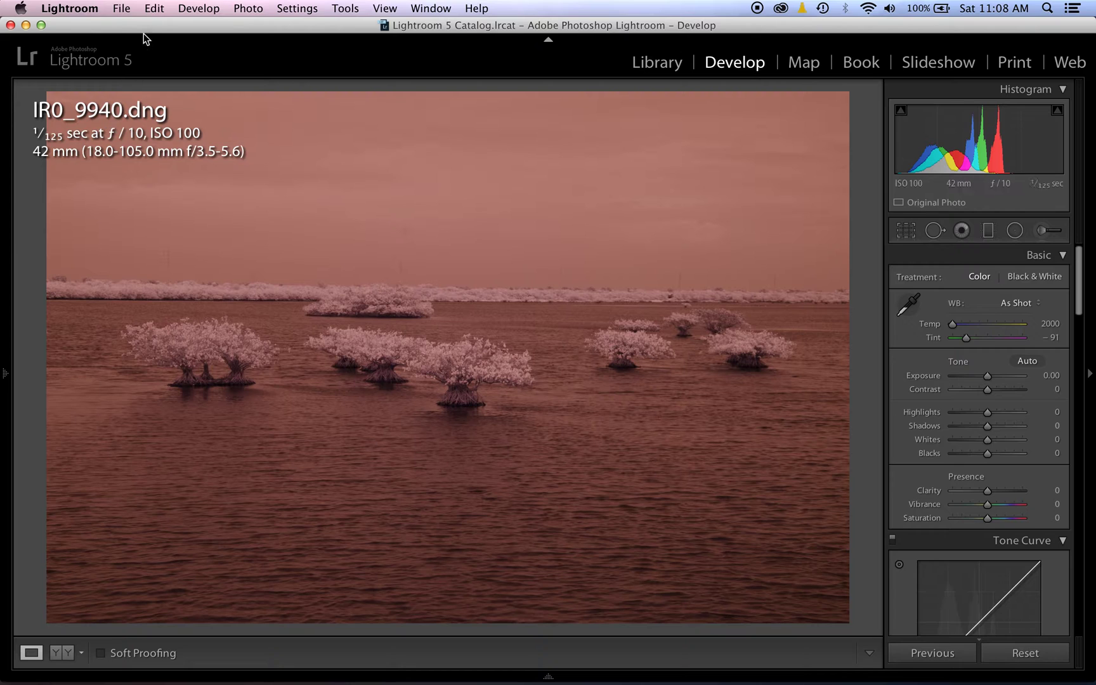
{"action": "left_click", "coordinate": [125, 9]}
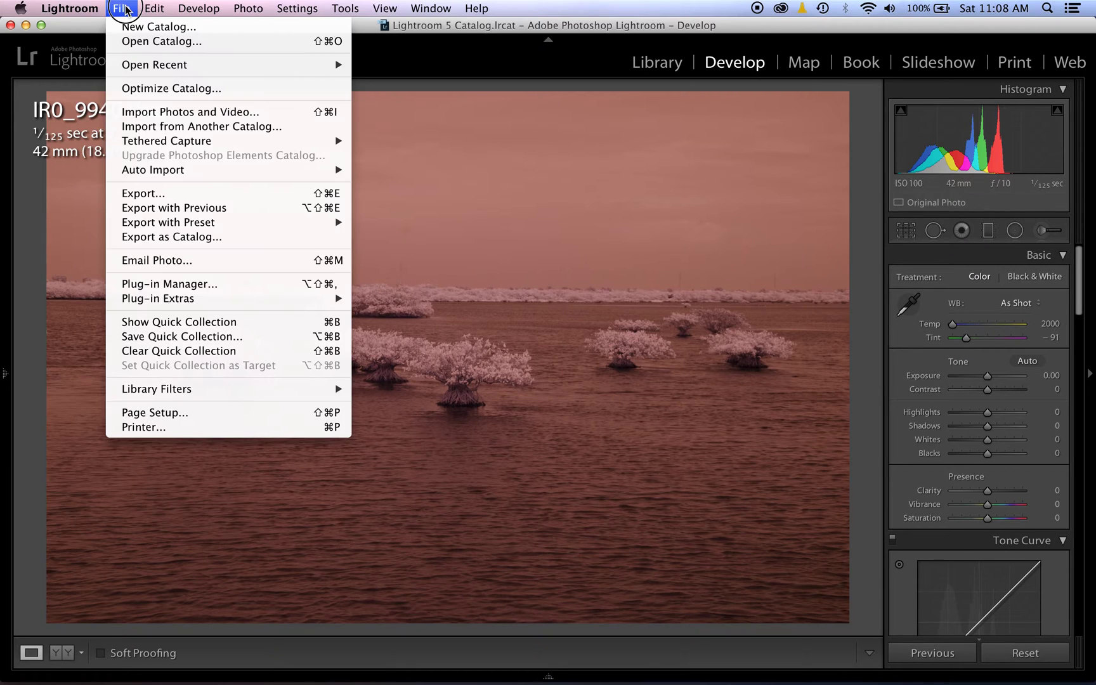
{"action": "mouse_move", "coordinate": [95, 9]}
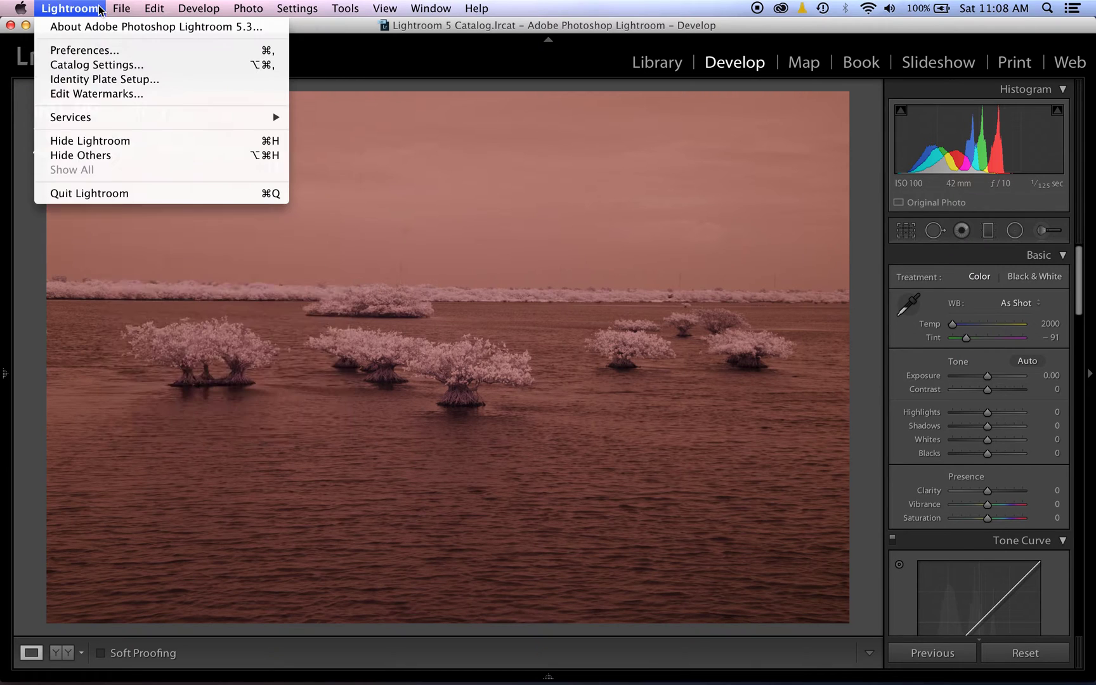
{"action": "left_click", "coordinate": [113, 193]}
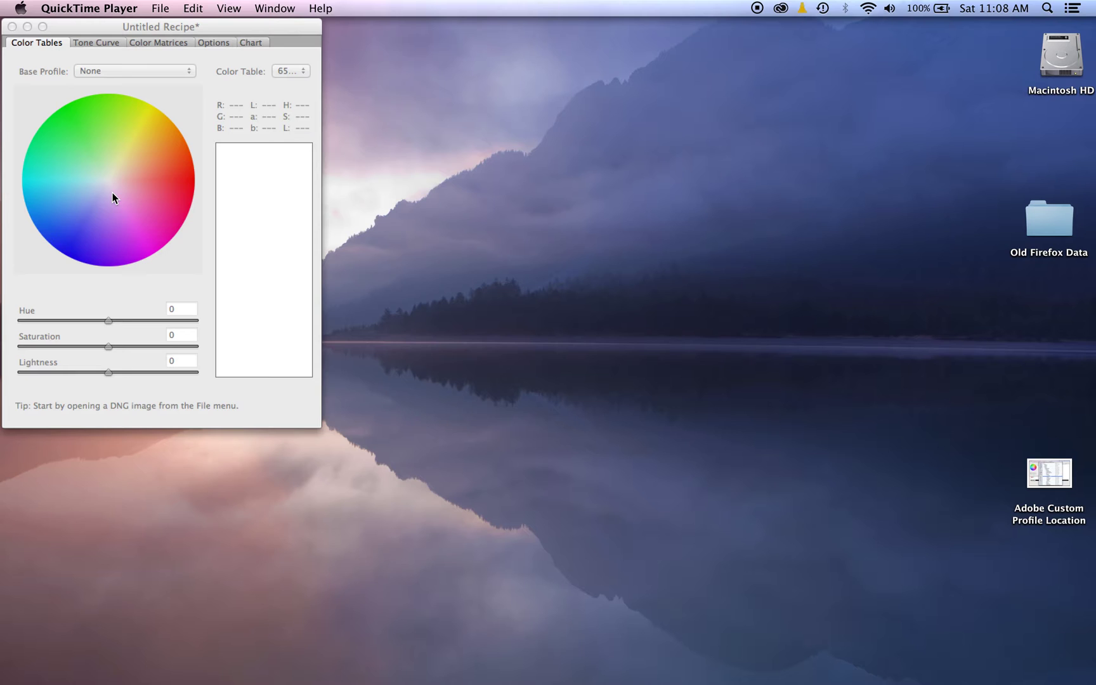
Switch to DNG Profile Editor and start File > Open DNG Image.
{"action": "left_click", "coordinate": [156, 32]}
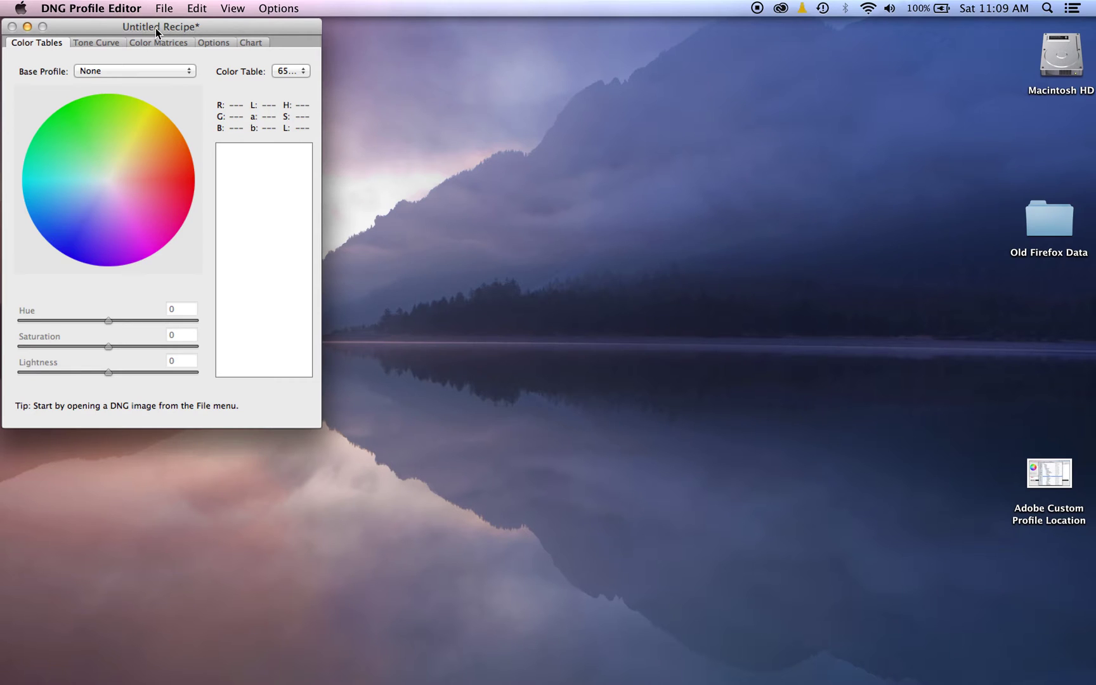
{"action": "left_click", "coordinate": [166, 10]}
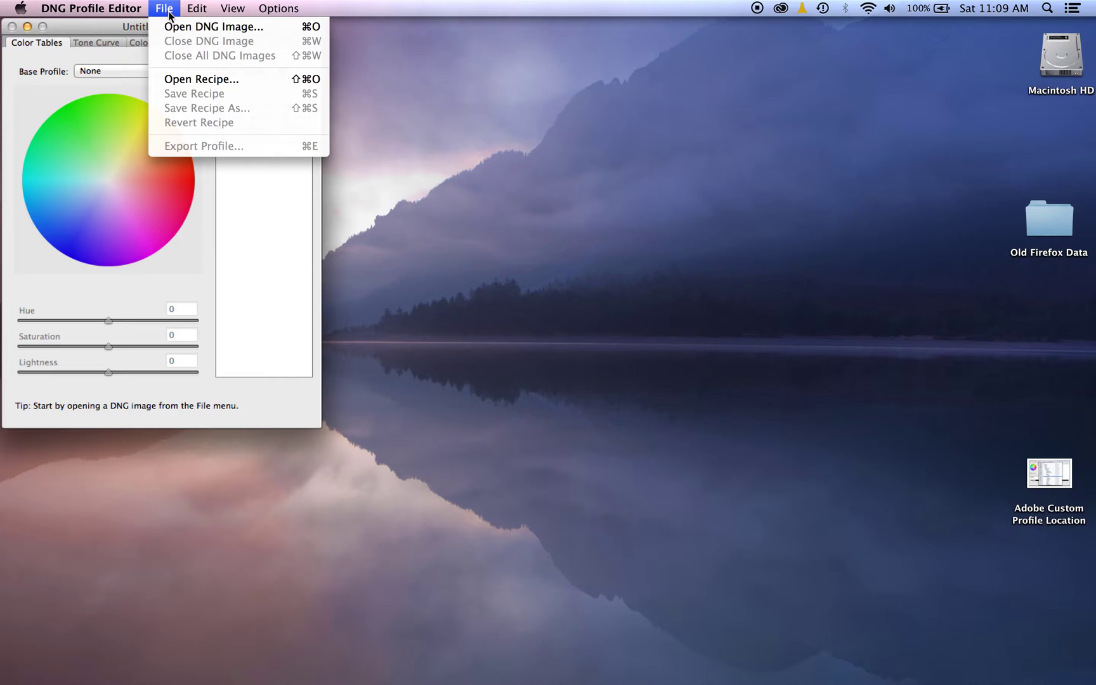
{"action": "left_click", "coordinate": [177, 26]}
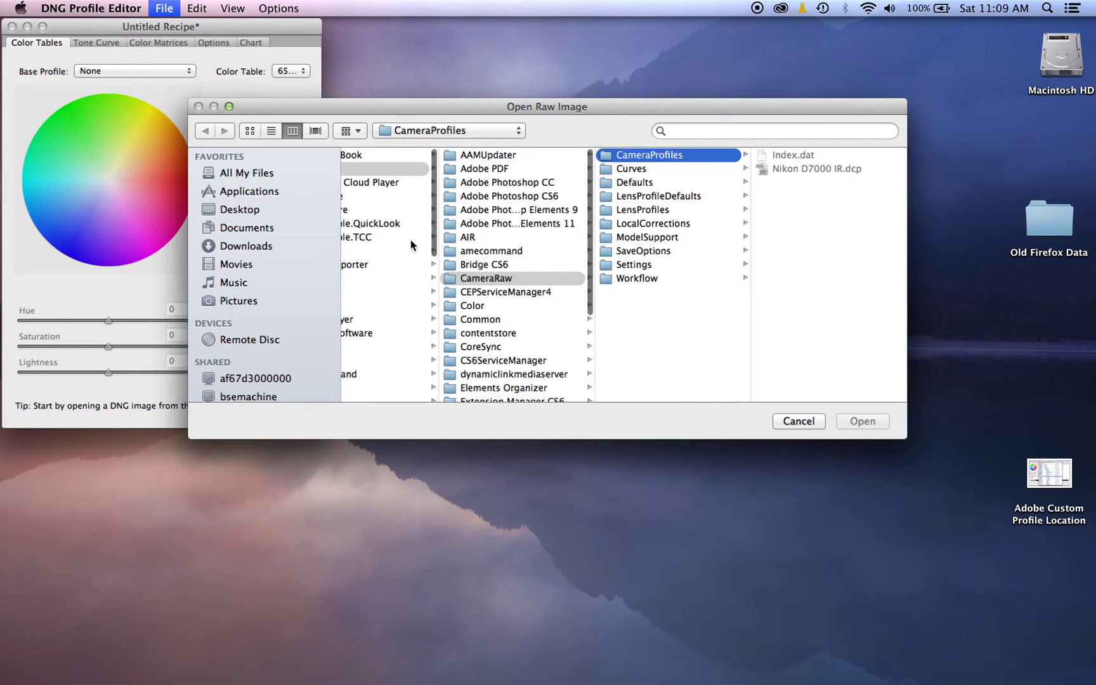
Navigate to Pictures > 2014 > 2014-03-24 and select IR0_9940.dng.
{"action": "left_click", "coordinate": [216, 305]}
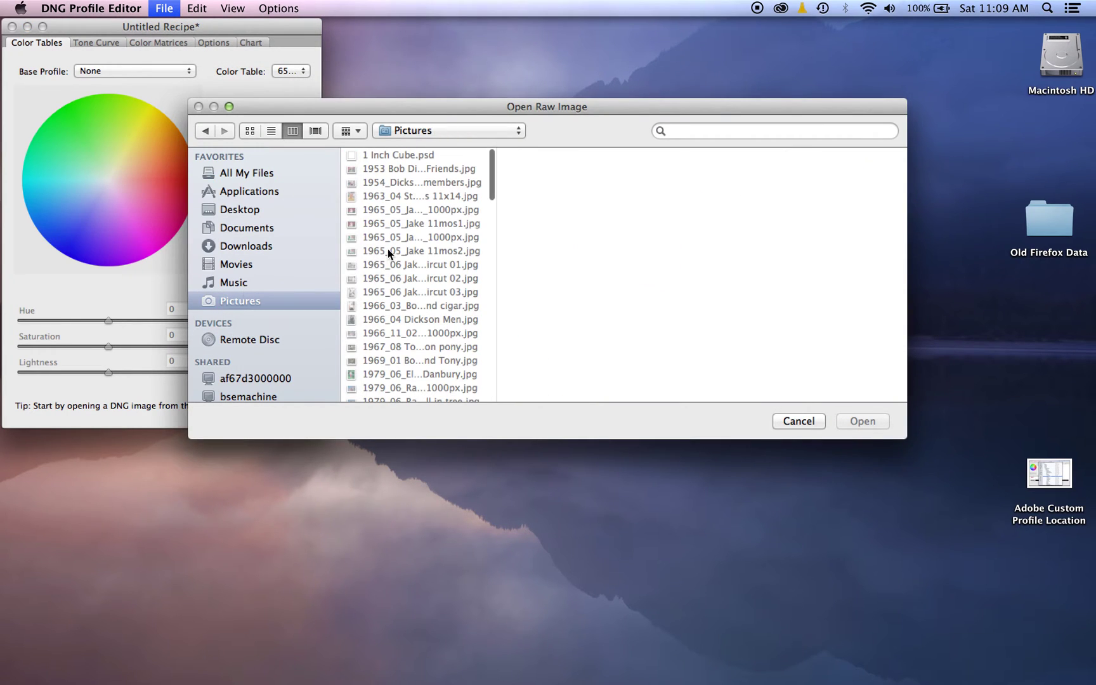
{"action": "scroll", "coordinate": [373, 242], "scroll_direction": "down", "scroll_amount": 10}
{"action": "left_click", "coordinate": [377, 194]}
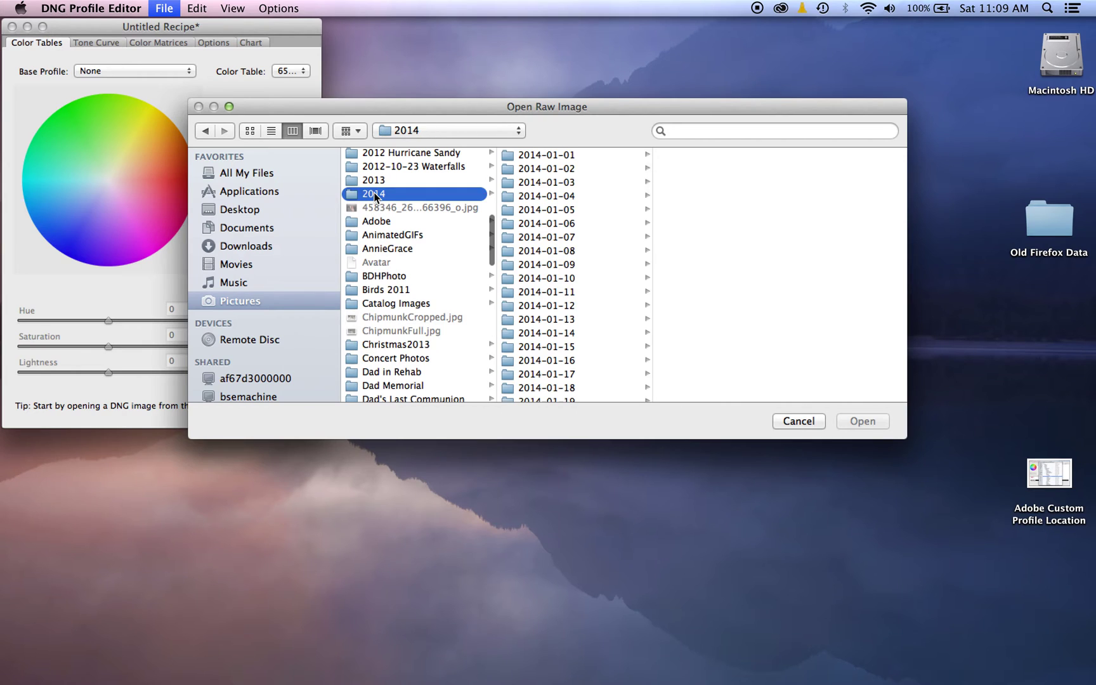
{"action": "scroll", "coordinate": [559, 269], "scroll_direction": "down", "scroll_amount": 15}
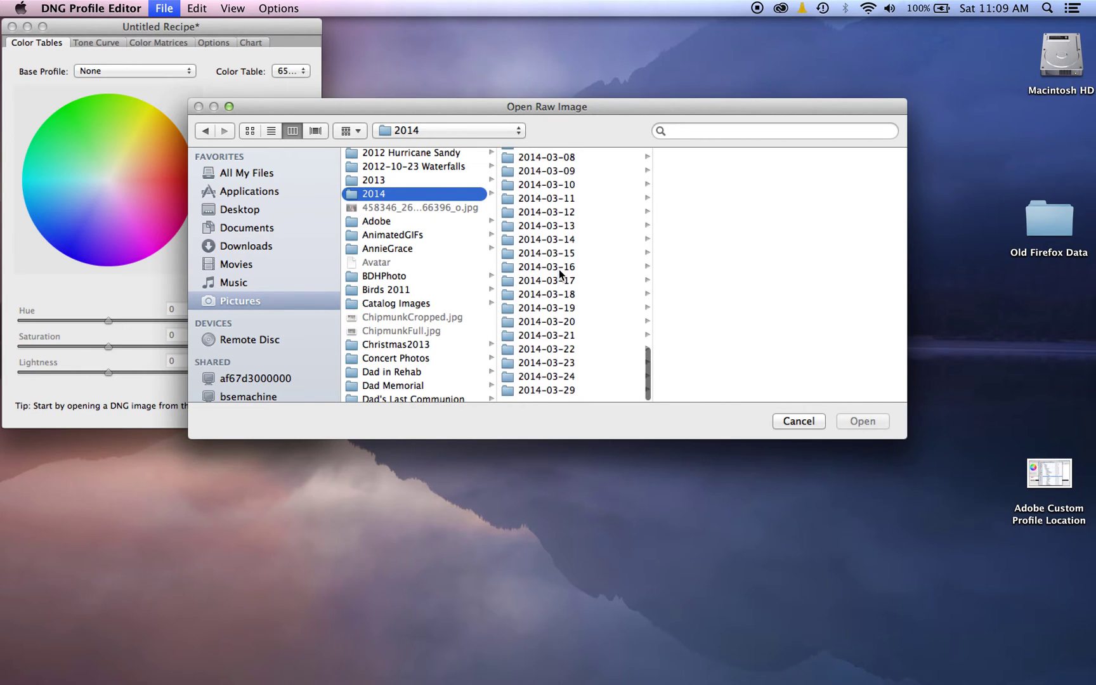
{"action": "left_click", "coordinate": [565, 381]}
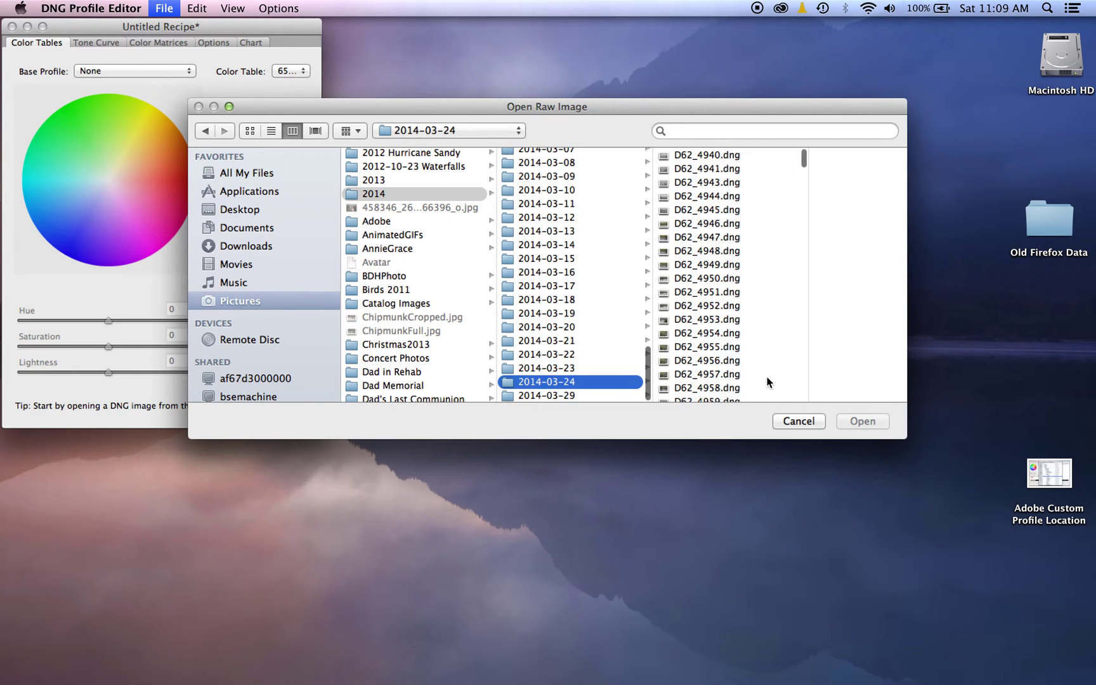
{"action": "scroll", "coordinate": [766, 380], "scroll_direction": "down", "scroll_amount": 10}
{"action": "scroll", "coordinate": [766, 381], "scroll_direction": "down", "scroll_amount": 15}
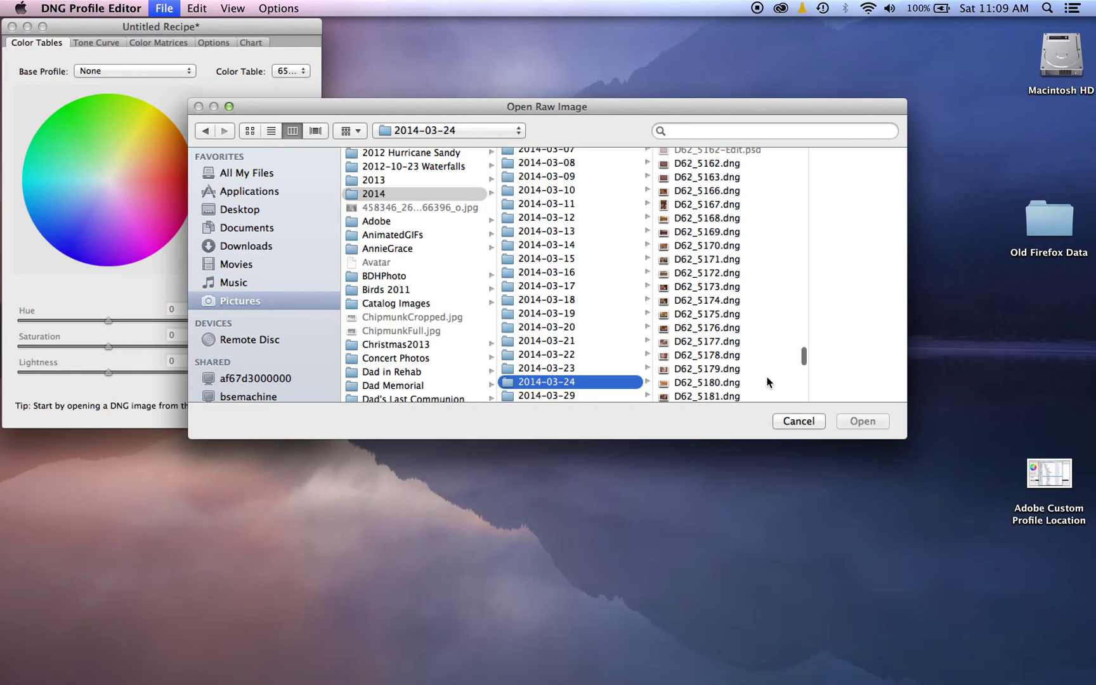
{"action": "scroll", "coordinate": [767, 380], "scroll_direction": "down", "scroll_amount": 10}
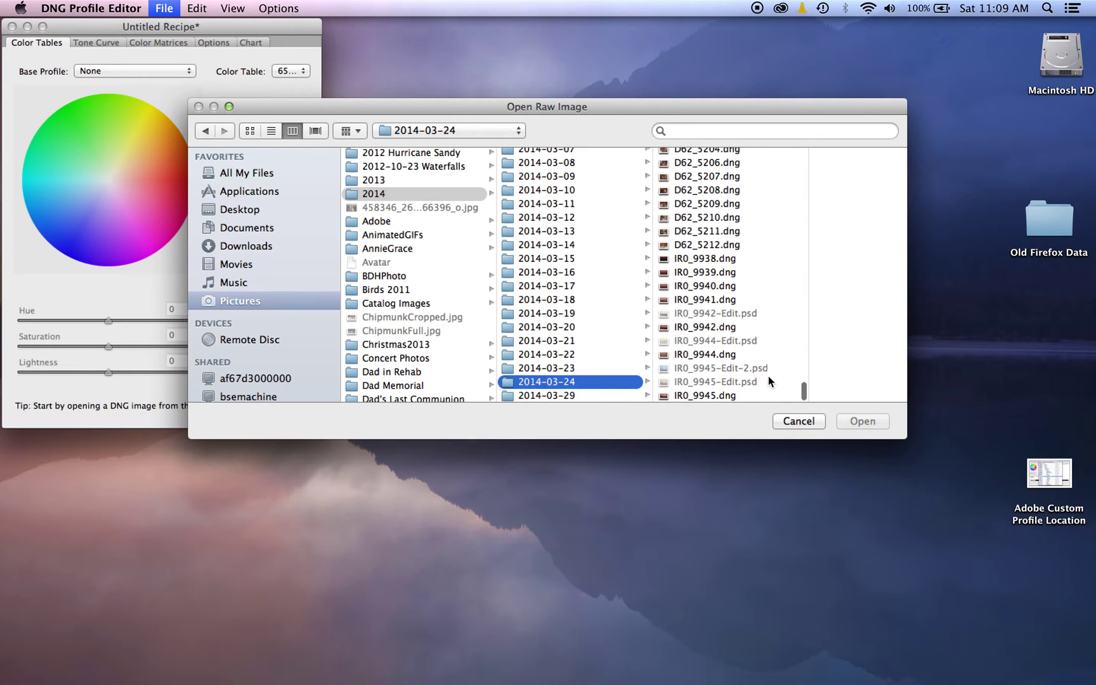
{"action": "left_click", "coordinate": [731, 286]}
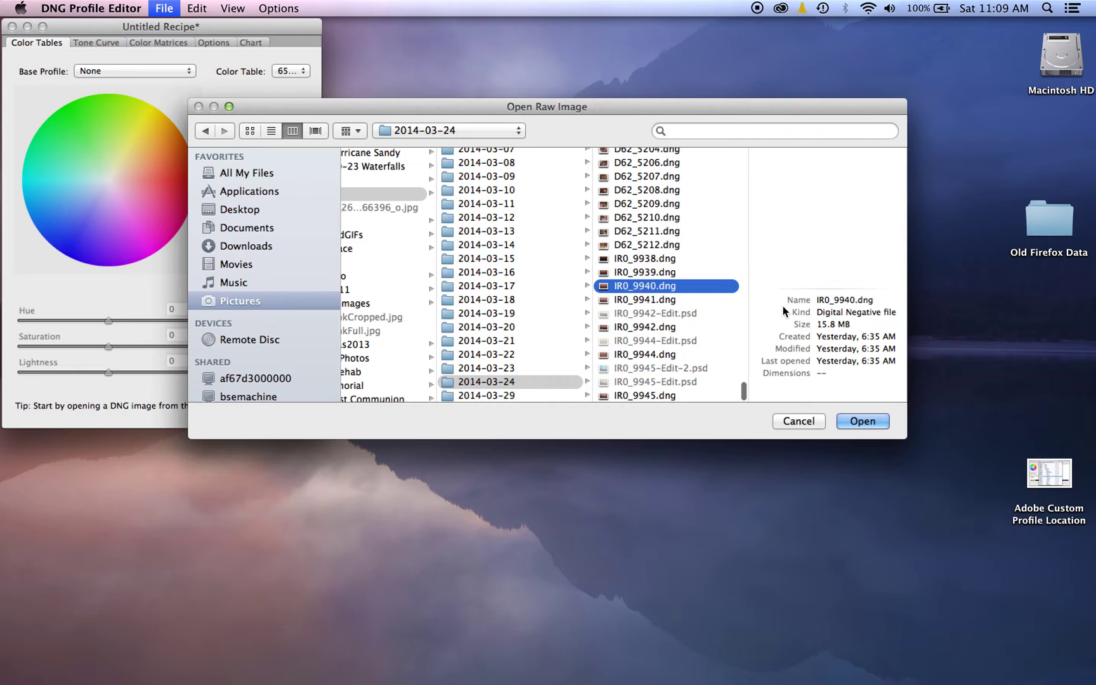
Open IR0_9940.dng, enlarge its window and zoom the preview to 50%.
{"action": "left_click", "coordinate": [850, 422]}
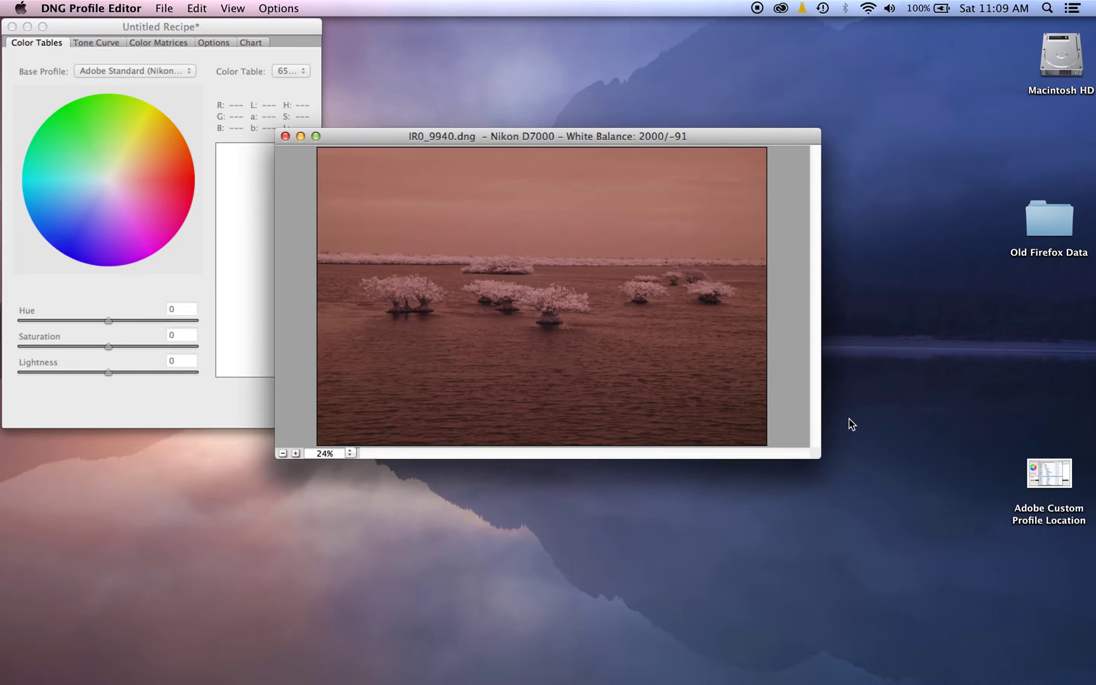
{"action": "left_click_drag", "start_coordinate": [625, 138], "coordinate": [690, 81]}
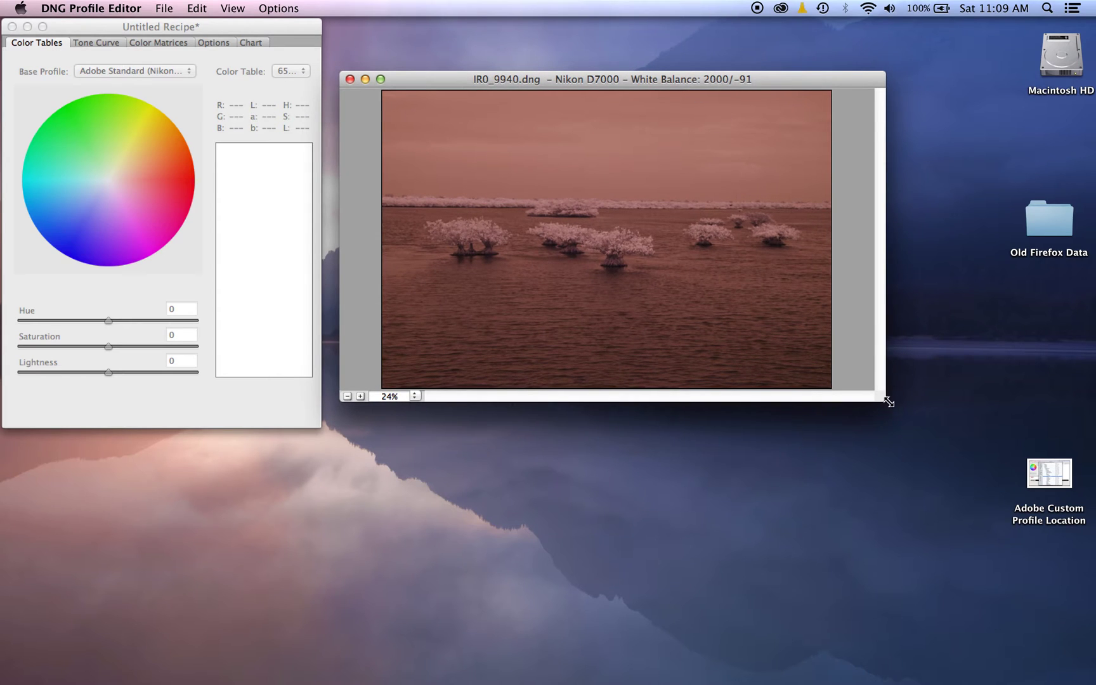
{"action": "left_click_drag", "start_coordinate": [884, 399], "coordinate": [1000, 541]}
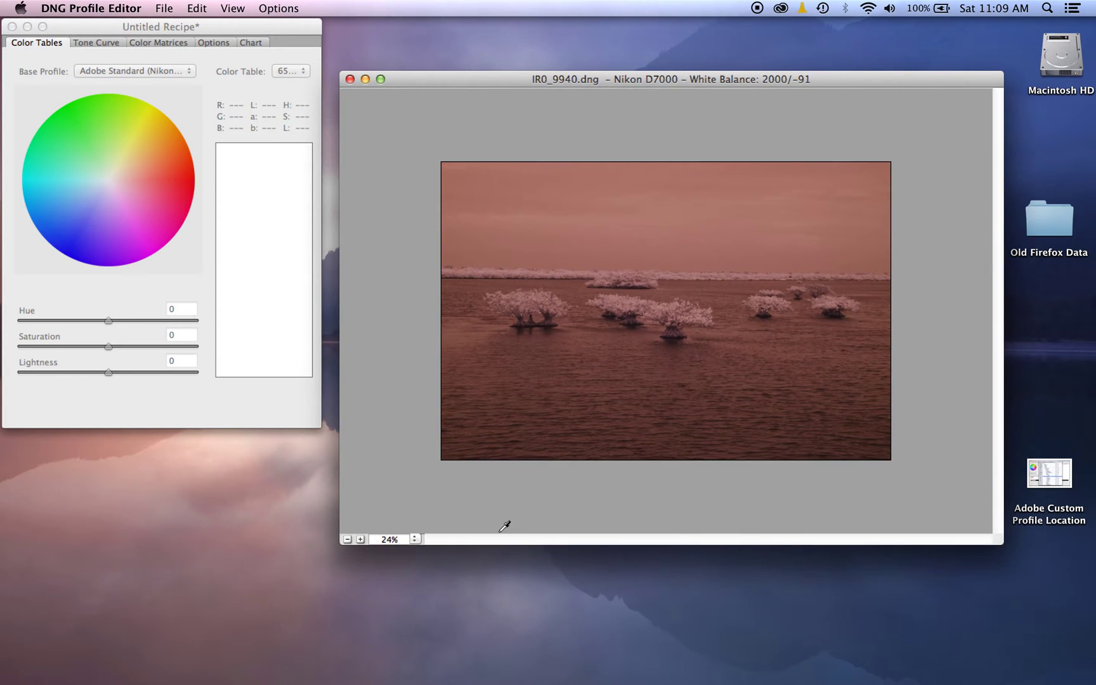
{"action": "left_click", "coordinate": [361, 540]}
{"action": "left_click", "coordinate": [361, 539]}
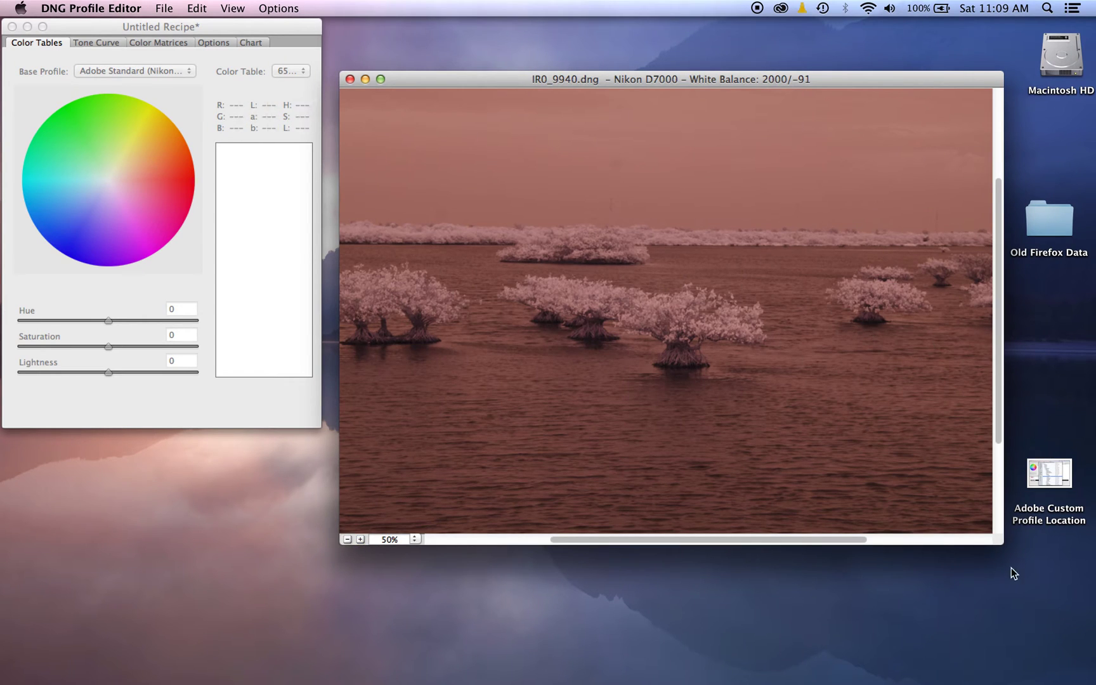
{"action": "left_click_drag", "start_coordinate": [998, 540], "coordinate": [1092, 636]}
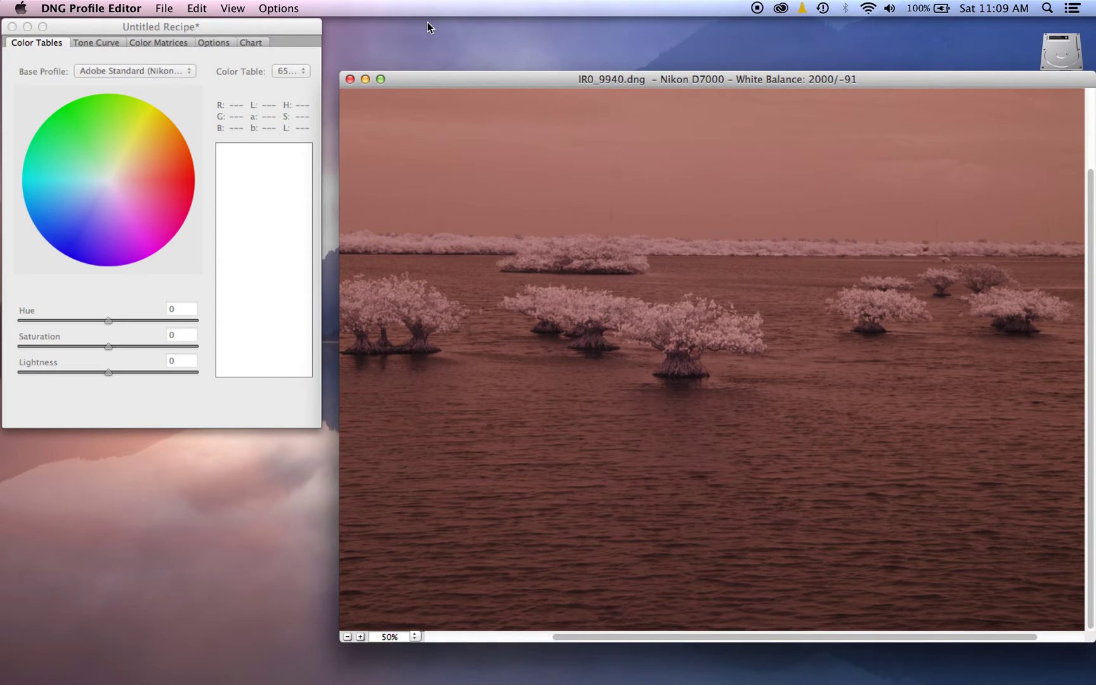
{"action": "left_click", "coordinate": [213, 25]}
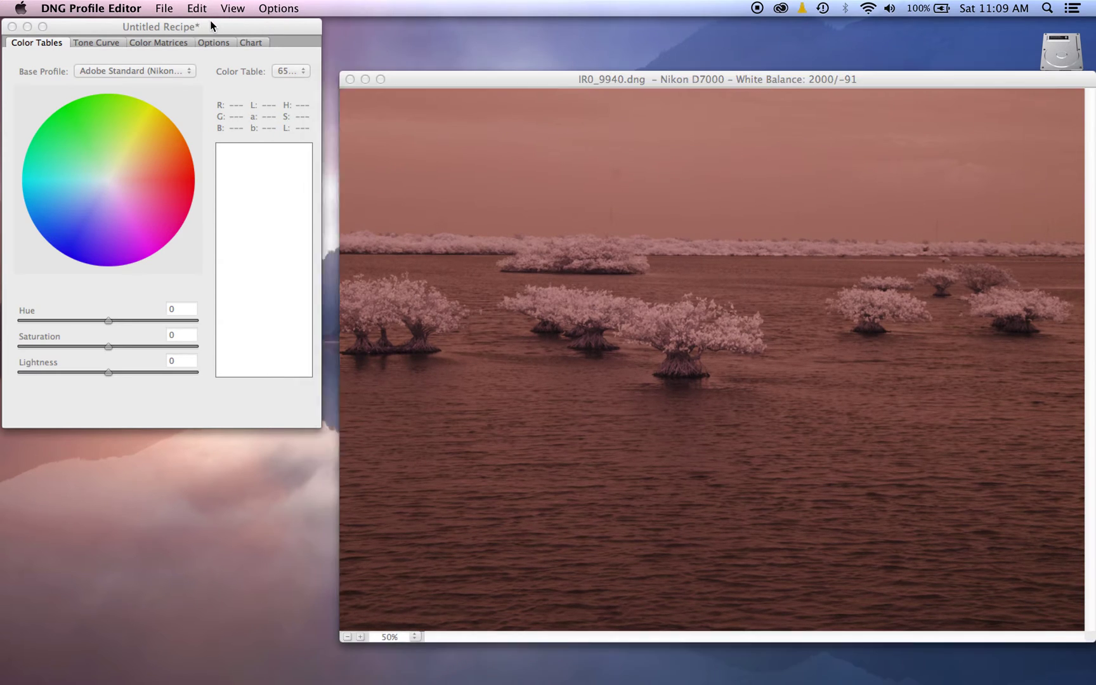
On the Color Matrices tab, drag the white balance Temperature slider to -100.
{"action": "left_click", "coordinate": [177, 43]}
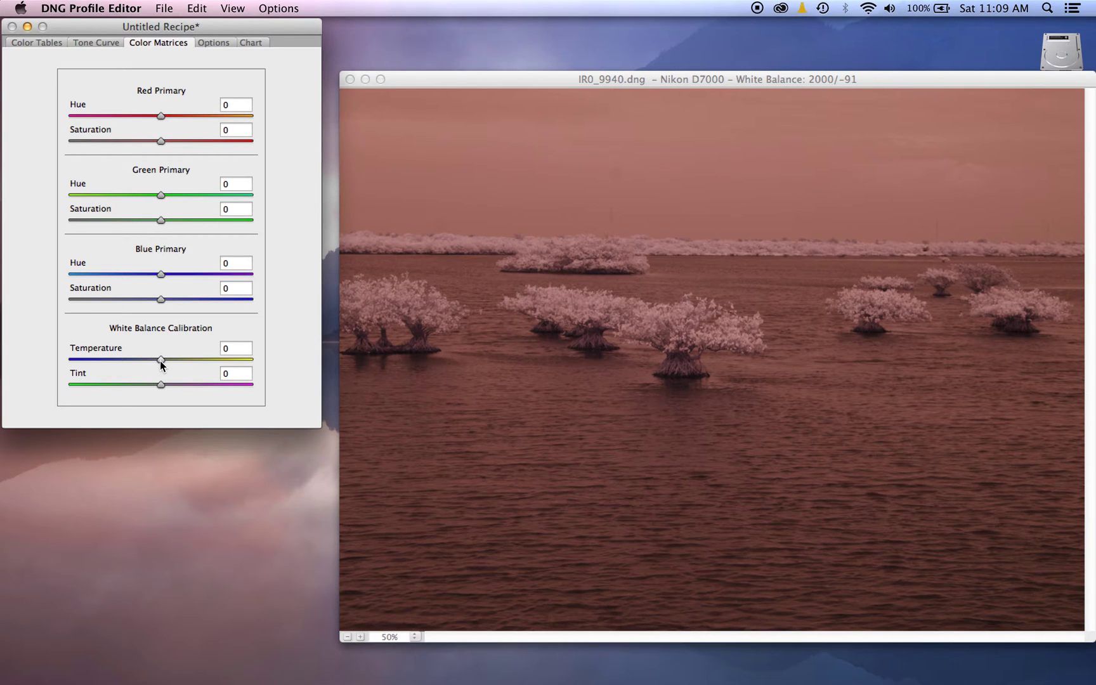
{"action": "left_click_drag", "start_coordinate": [161, 360], "coordinate": [50, 348]}
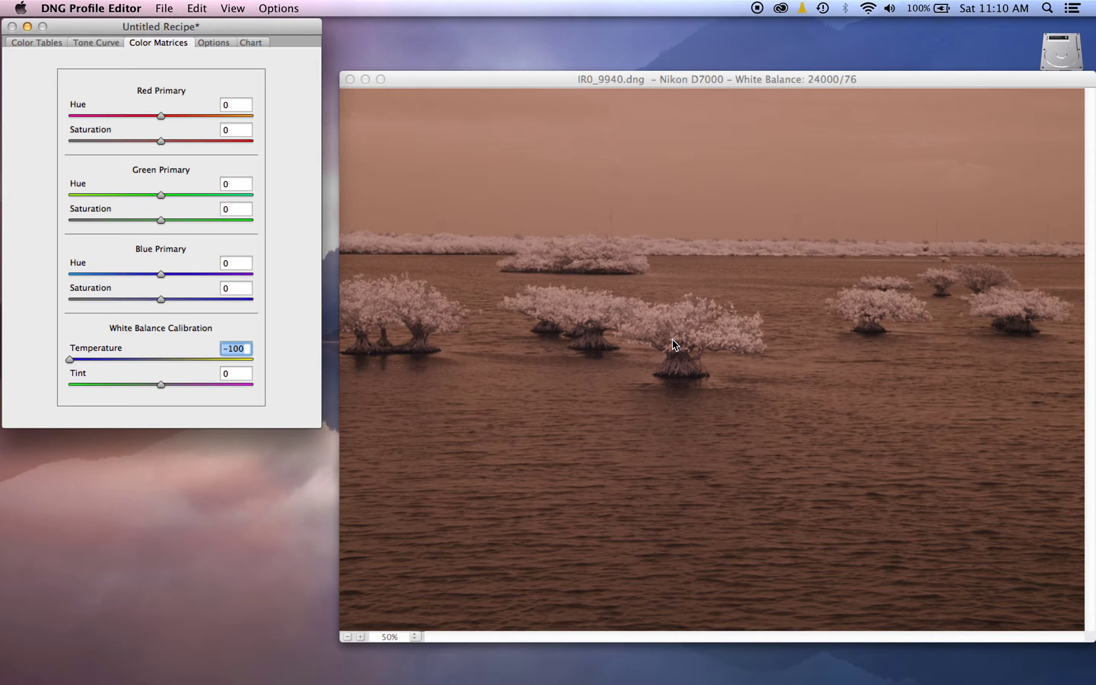
{"action": "left_click", "coordinate": [164, 8]}
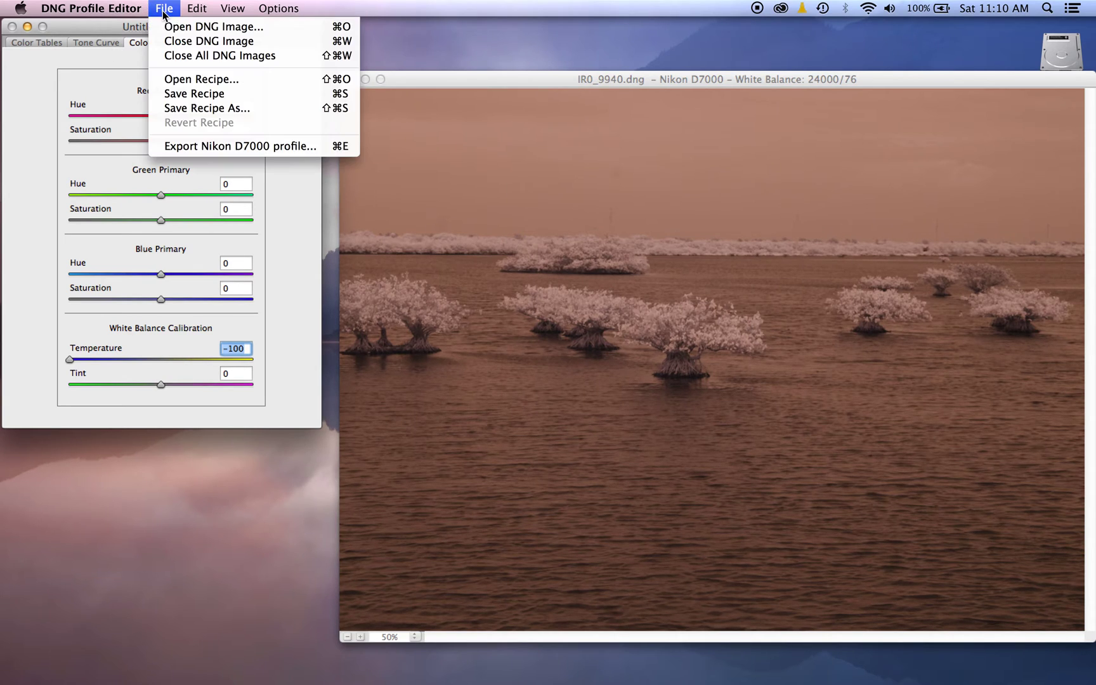
Export the profile under the name 'Nikon D7000 WB-IR'.
{"action": "left_click", "coordinate": [206, 151]}
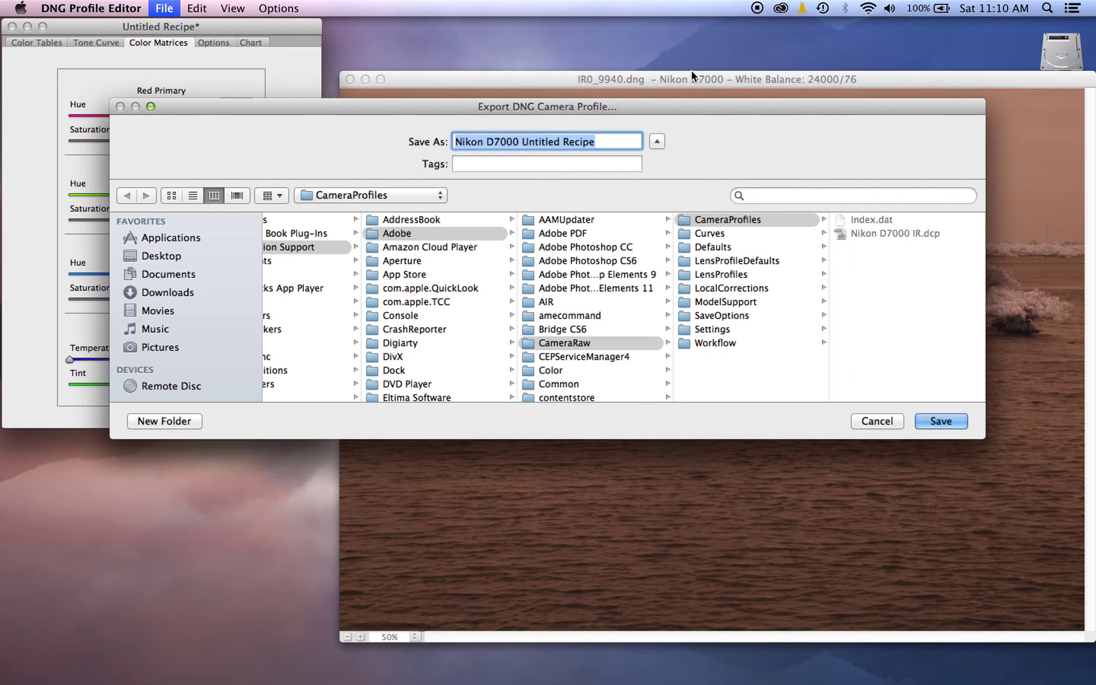
{"action": "left_click", "coordinate": [599, 142]}
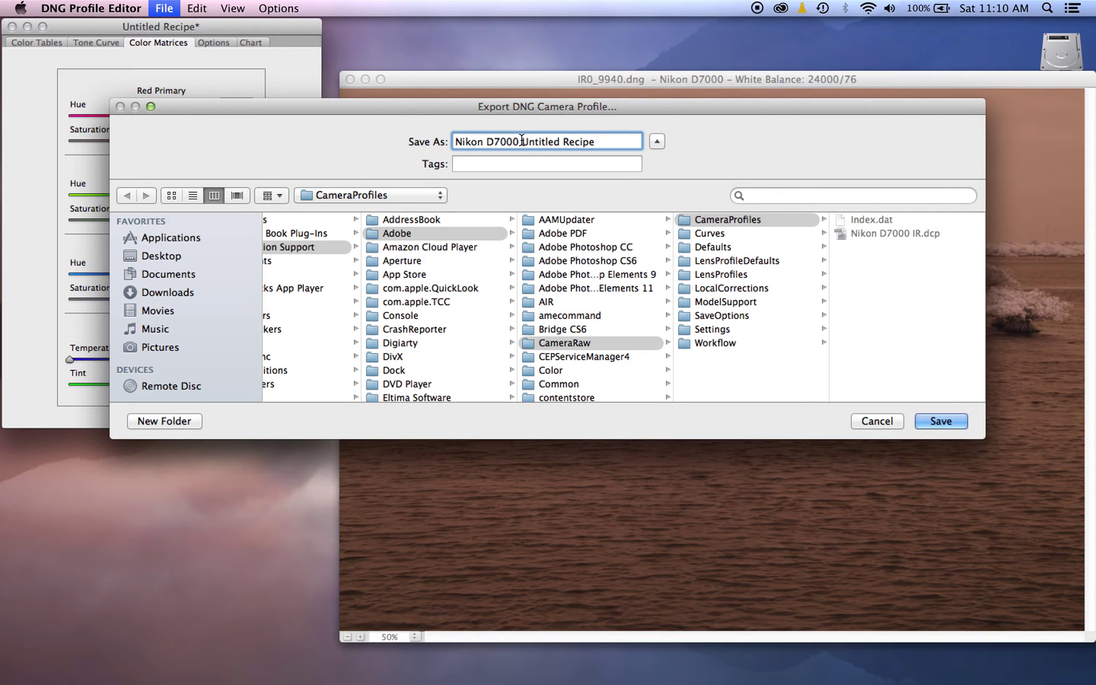
{"action": "left_click_drag", "start_coordinate": [521, 141], "coordinate": [596, 141]}
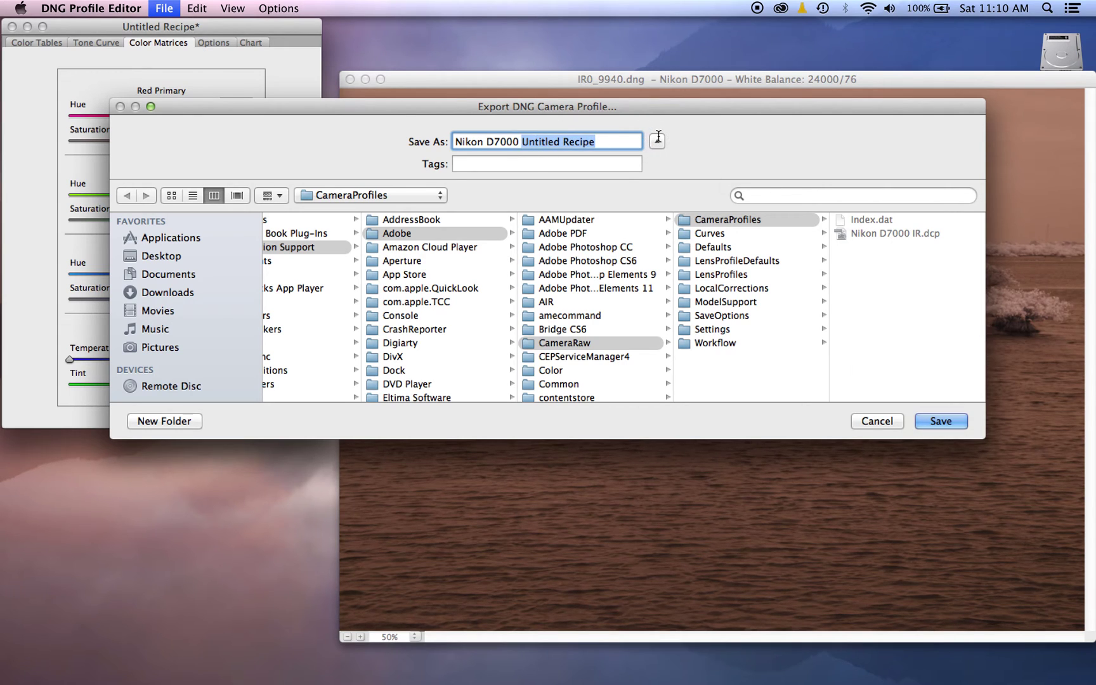
{"action": "type", "text": "WB-IR"}
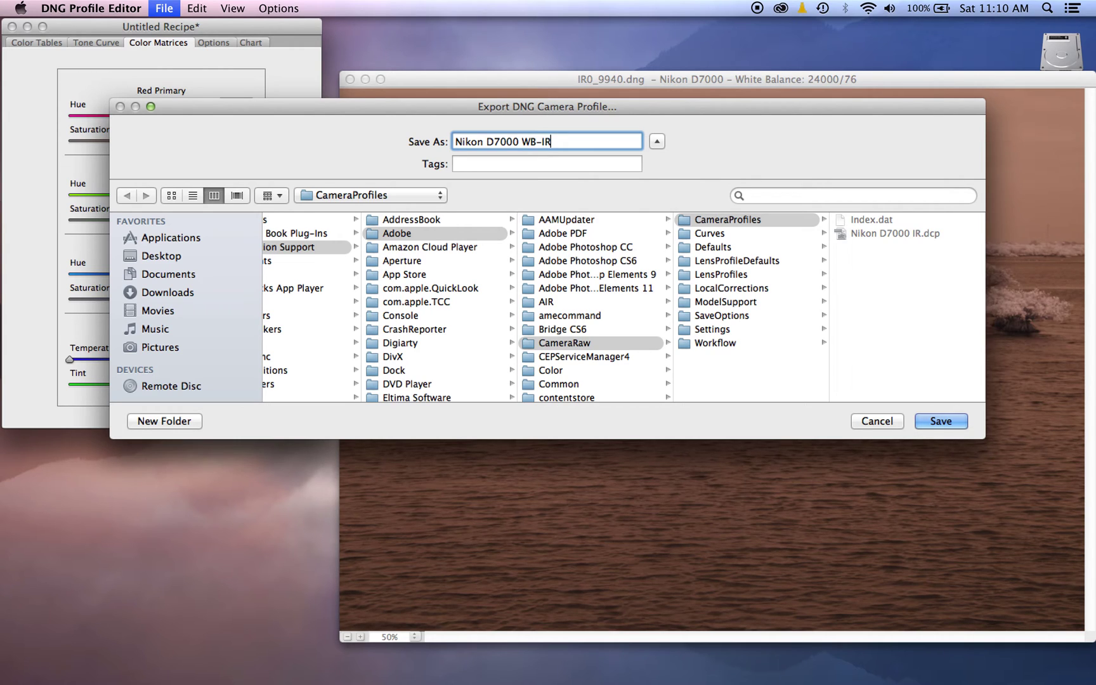
{"action": "left_click", "coordinate": [933, 418]}
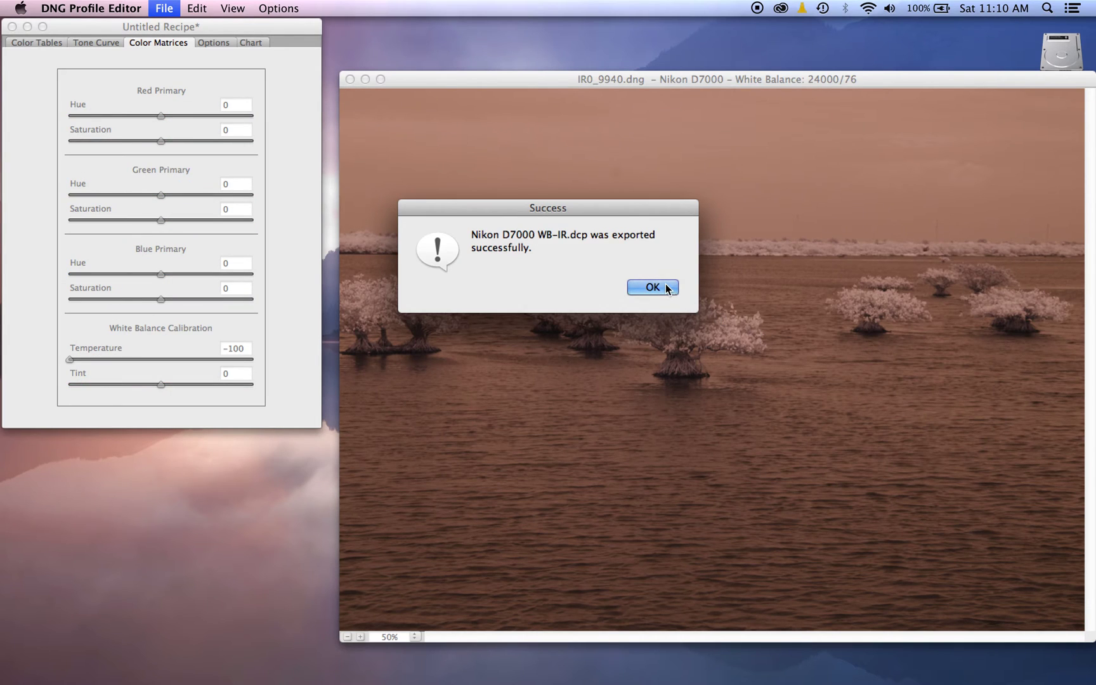
{"action": "left_click", "coordinate": [666, 287]}
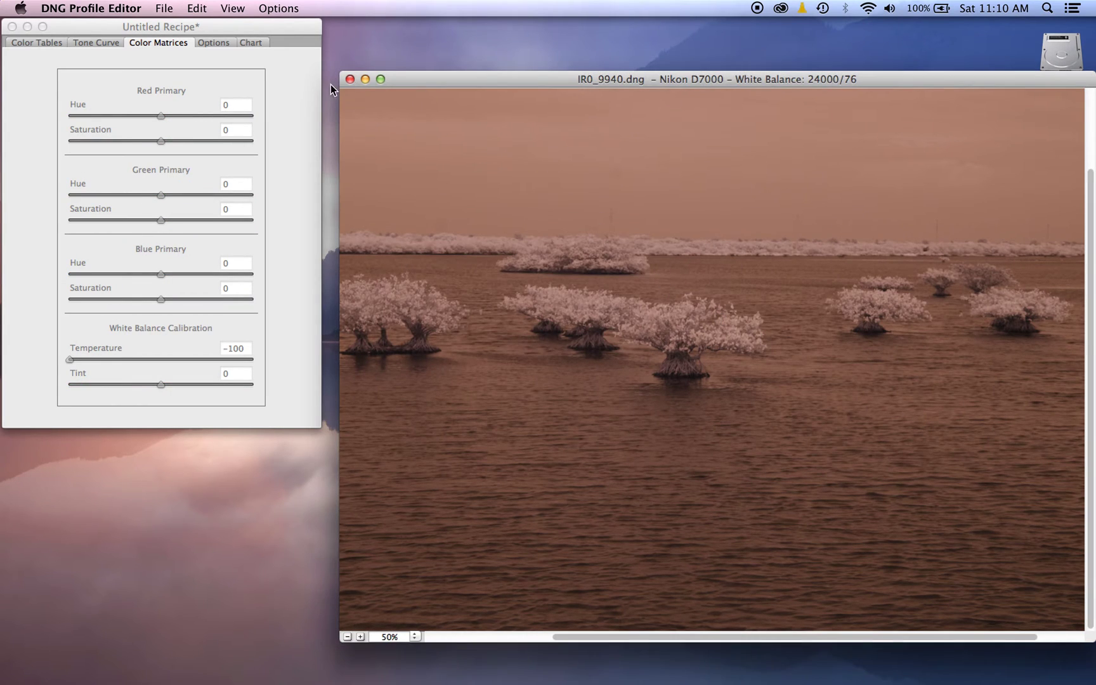
Quit DNG Profile Editor without saving the recipe and relaunch Lightroom 5.
{"action": "left_click", "coordinate": [106, 9]}
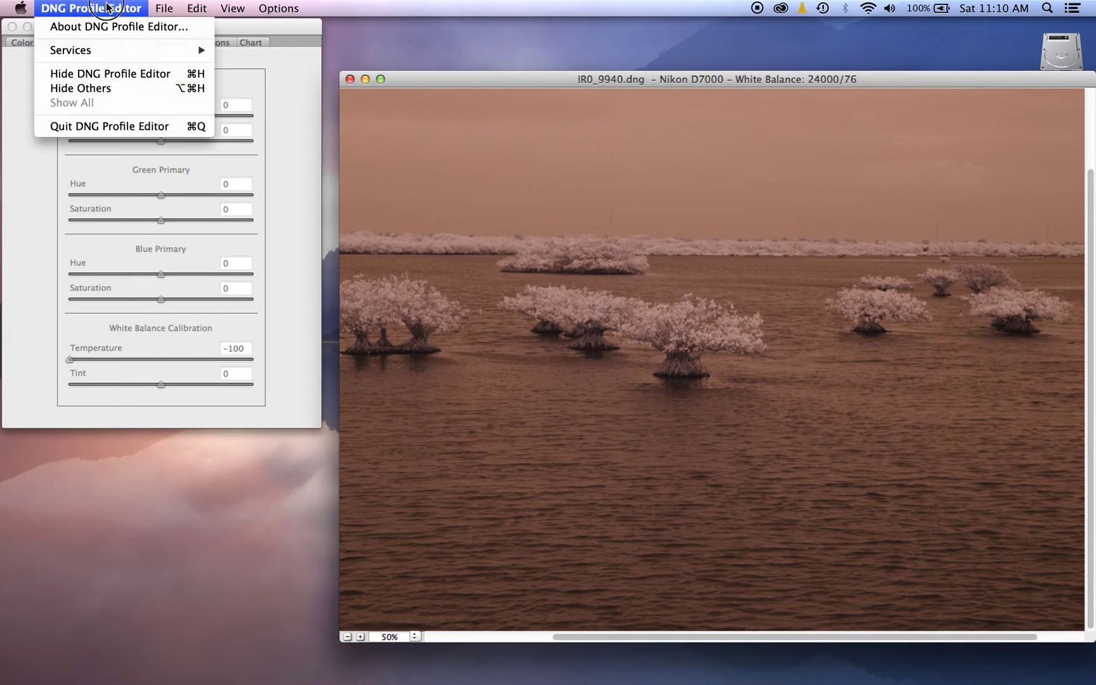
{"action": "left_click", "coordinate": [105, 126]}
{"action": "left_click", "coordinate": [494, 286]}
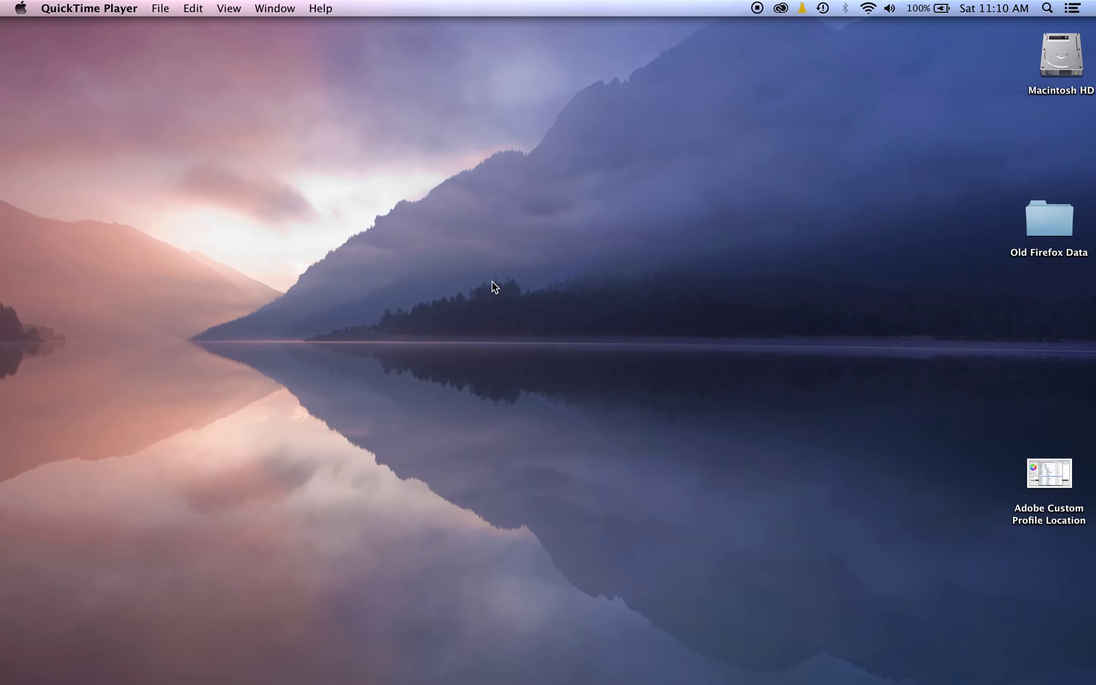
{"action": "mouse_move", "coordinate": [357, 682]}
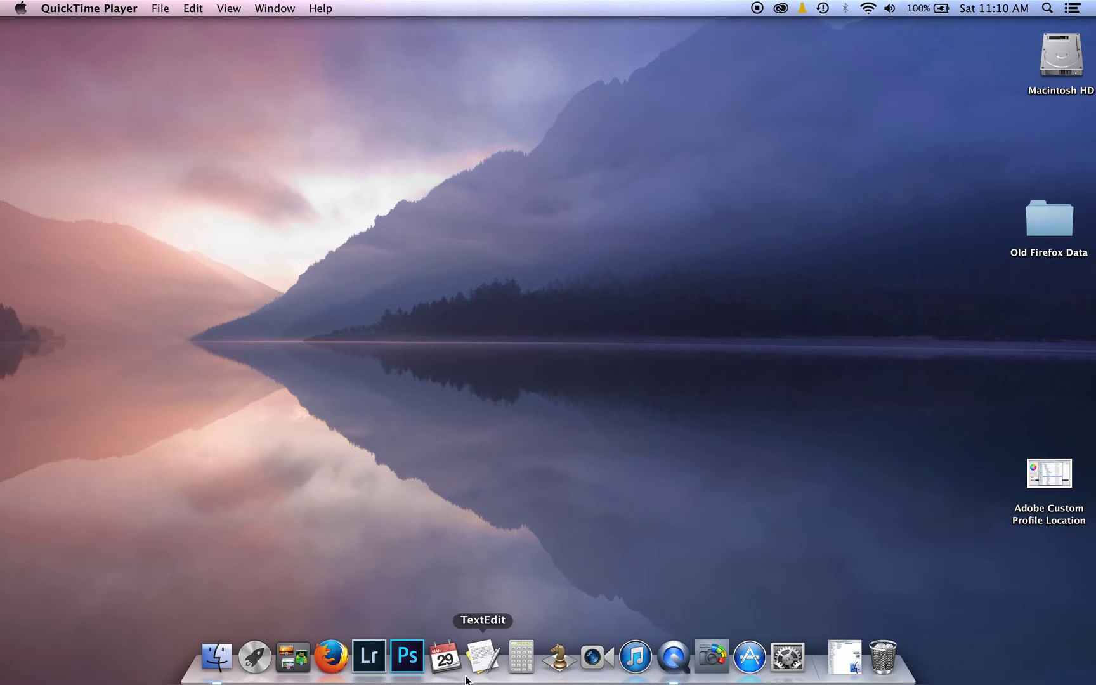
{"action": "left_click", "coordinate": [372, 659]}
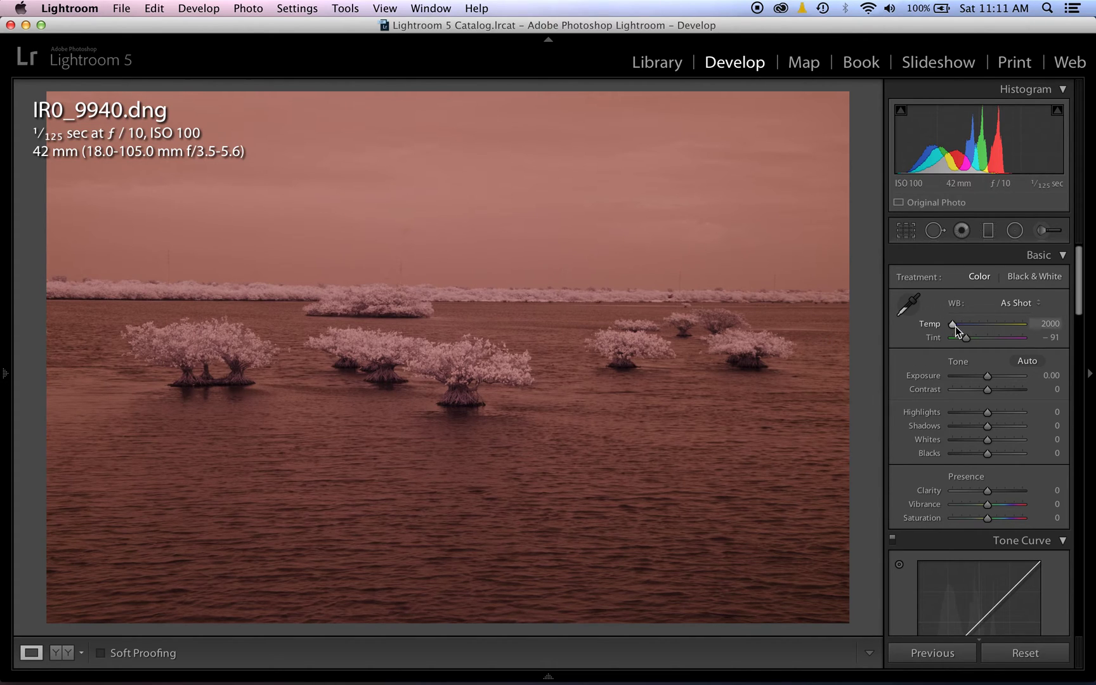
Set the Camera Calibration profile to Nikon D7000 WB-IR.
{"action": "scroll", "coordinate": [1020, 440], "scroll_direction": "down", "scroll_amount": 10}
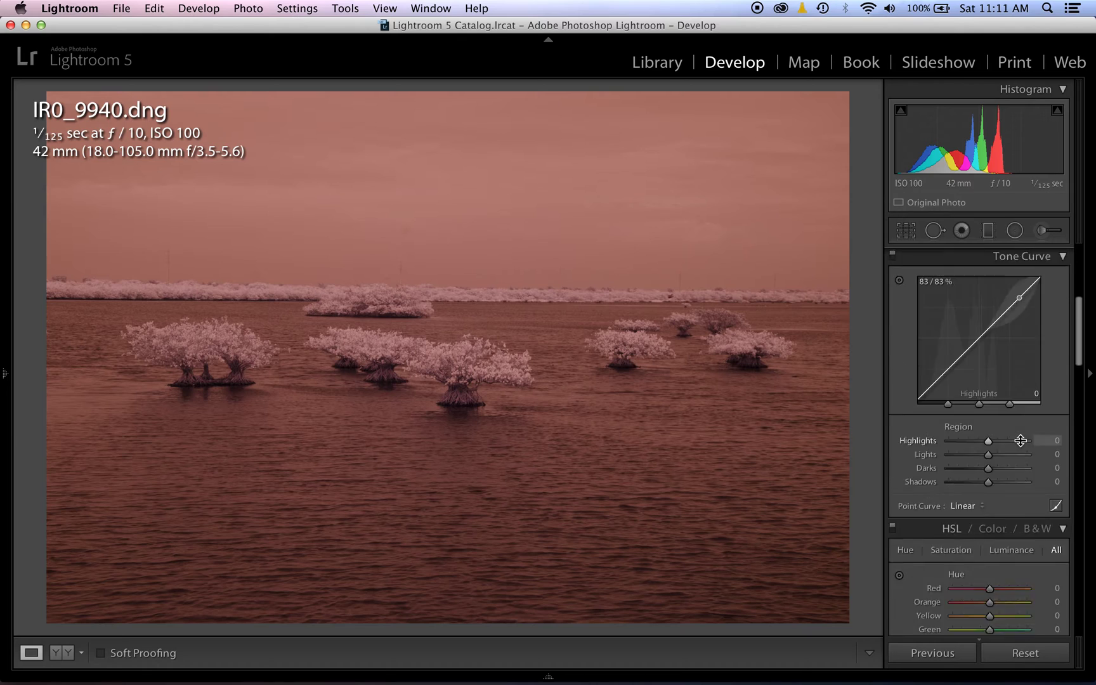
{"action": "scroll", "coordinate": [1020, 440], "scroll_direction": "down", "scroll_amount": 10}
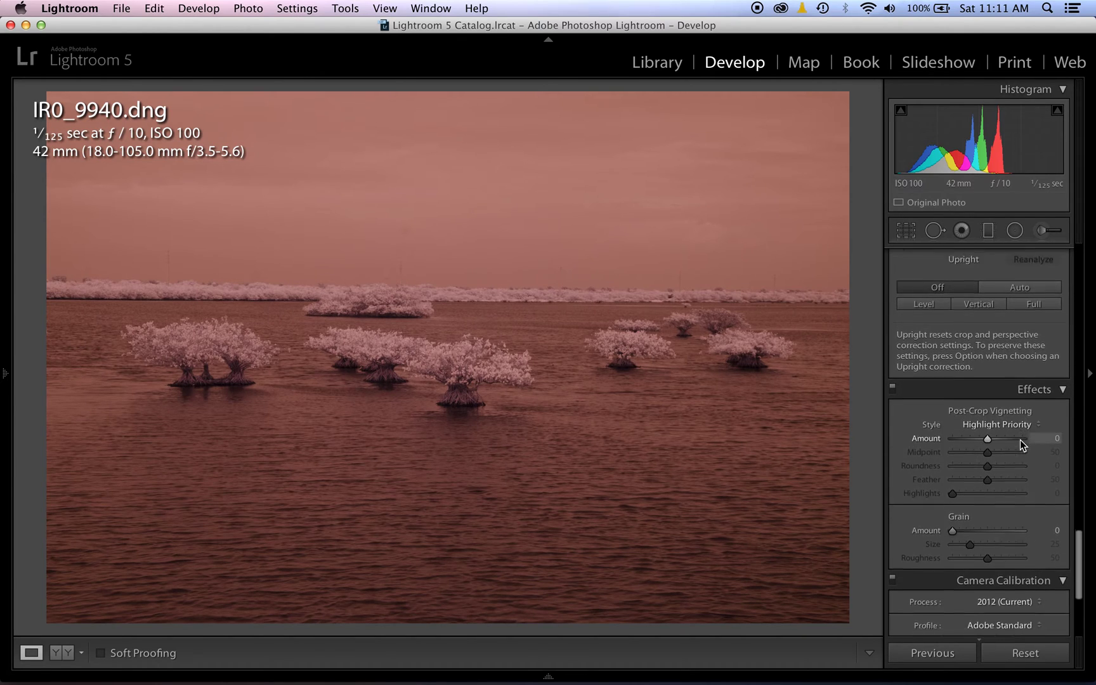
{"action": "scroll", "coordinate": [1020, 439], "scroll_direction": "down", "scroll_amount": 5}
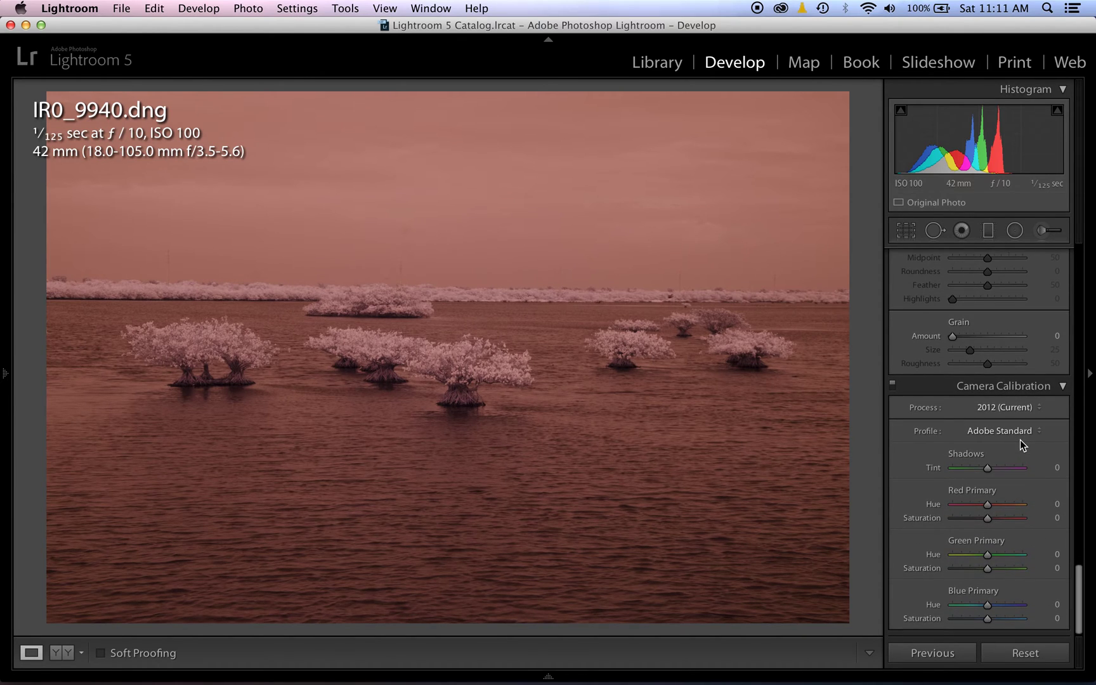
{"action": "left_click", "coordinate": [1018, 434]}
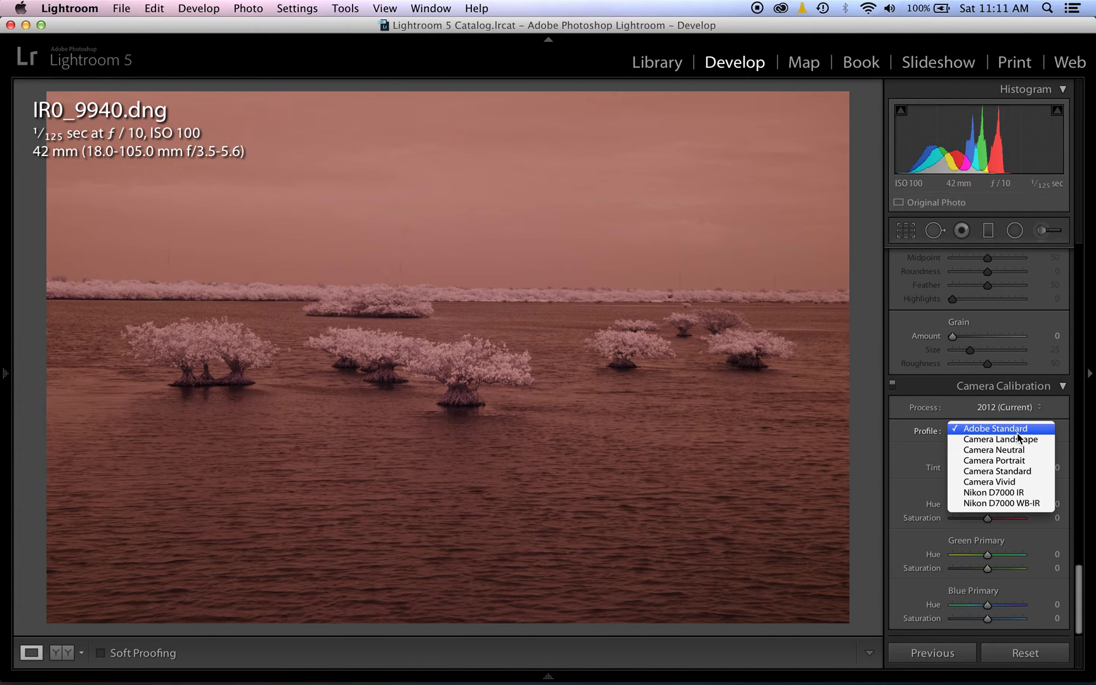
{"action": "left_click", "coordinate": [1009, 503]}
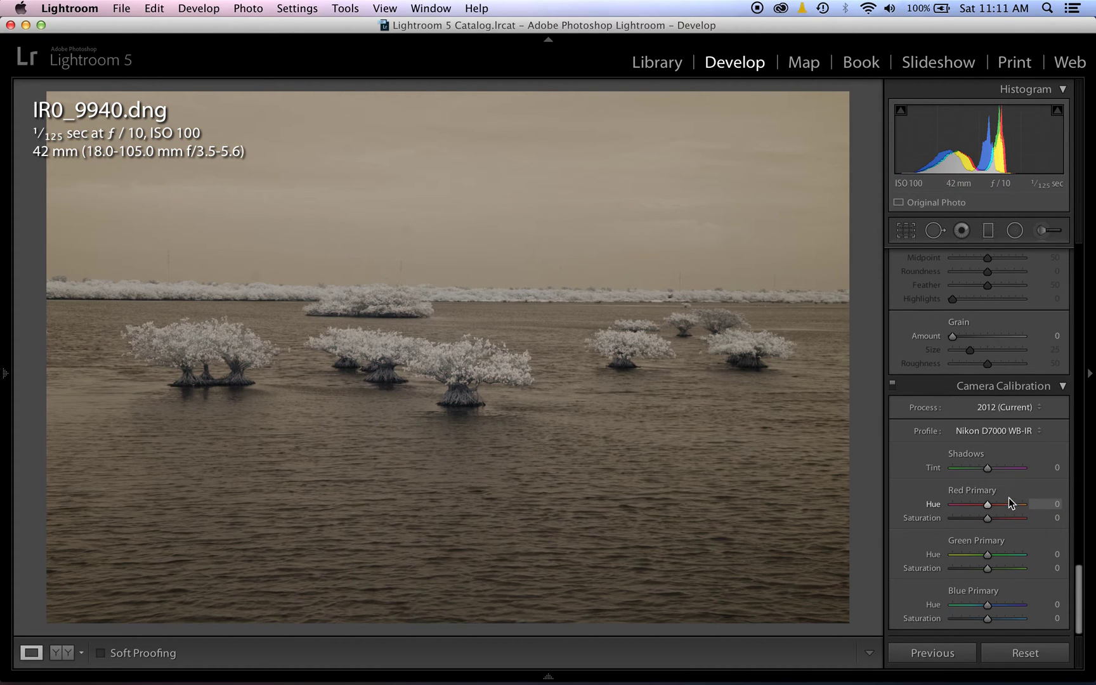
Set white balance to Temp 9400, Tint +4 by sampling the central mangrove with the eyedropper.
{"action": "scroll", "coordinate": [999, 368], "scroll_direction": "up", "scroll_amount": 15}
{"action": "scroll", "coordinate": [999, 369], "scroll_direction": "up", "scroll_amount": 10}
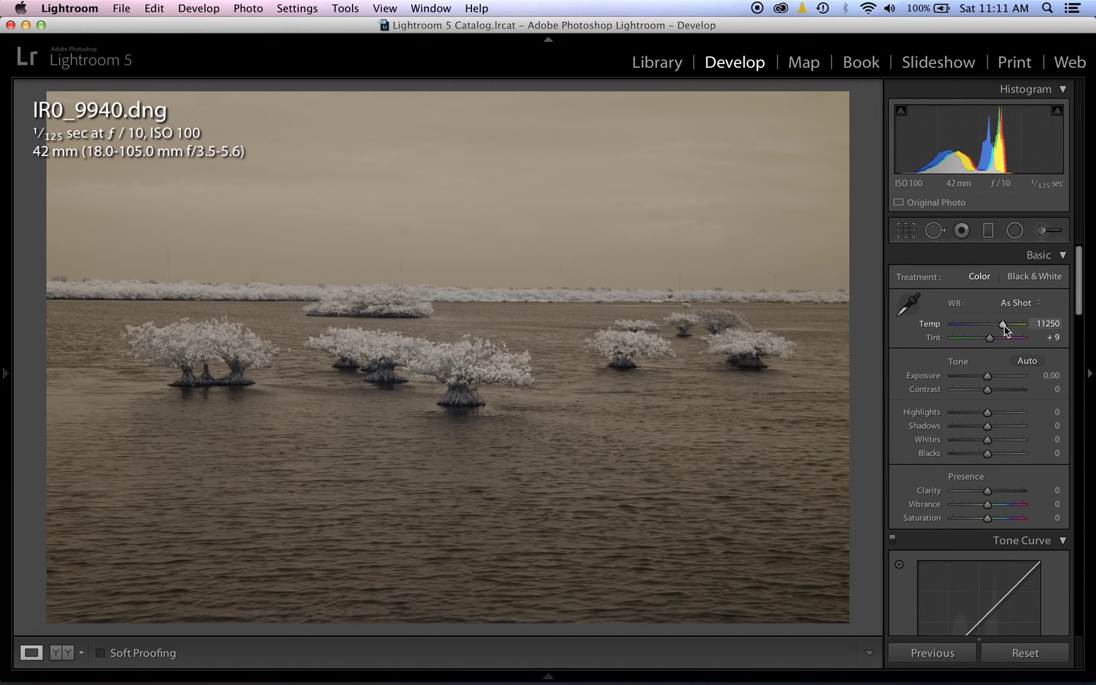
{"action": "mouse_move", "coordinate": [1003, 325]}
{"action": "left_mouse_down"}
{"action": "mouse_move", "coordinate": [1021, 330]}
{"action": "mouse_move", "coordinate": [982, 326]}
{"action": "mouse_move", "coordinate": [1000, 327]}
{"action": "left_mouse_up"}
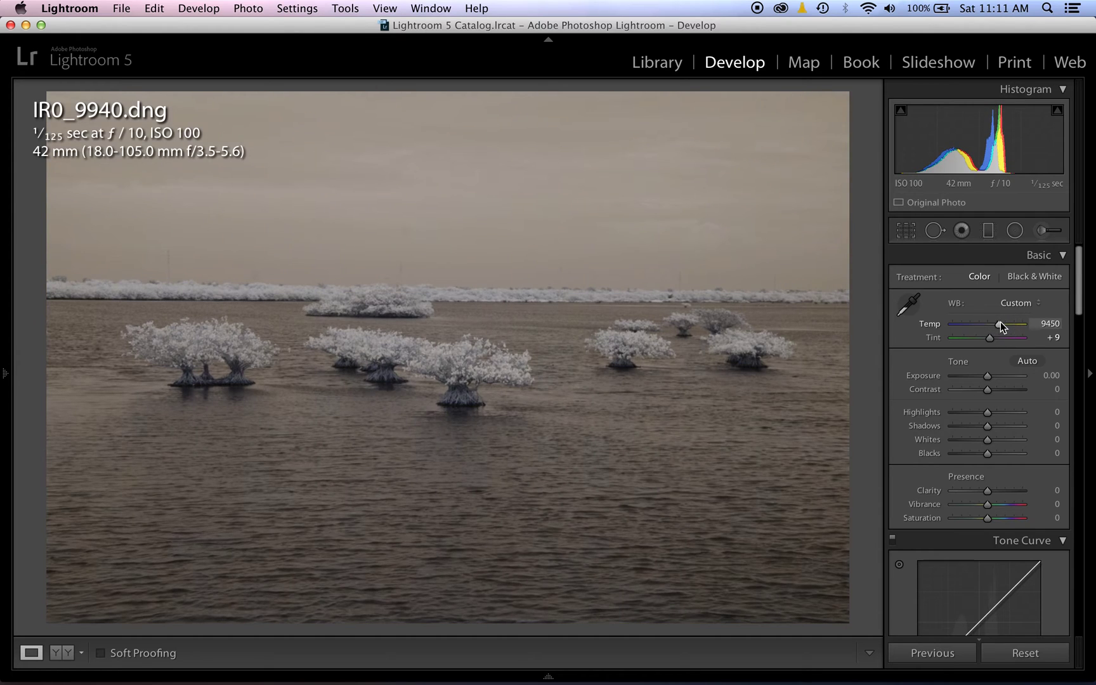
{"action": "left_click", "coordinate": [908, 304]}
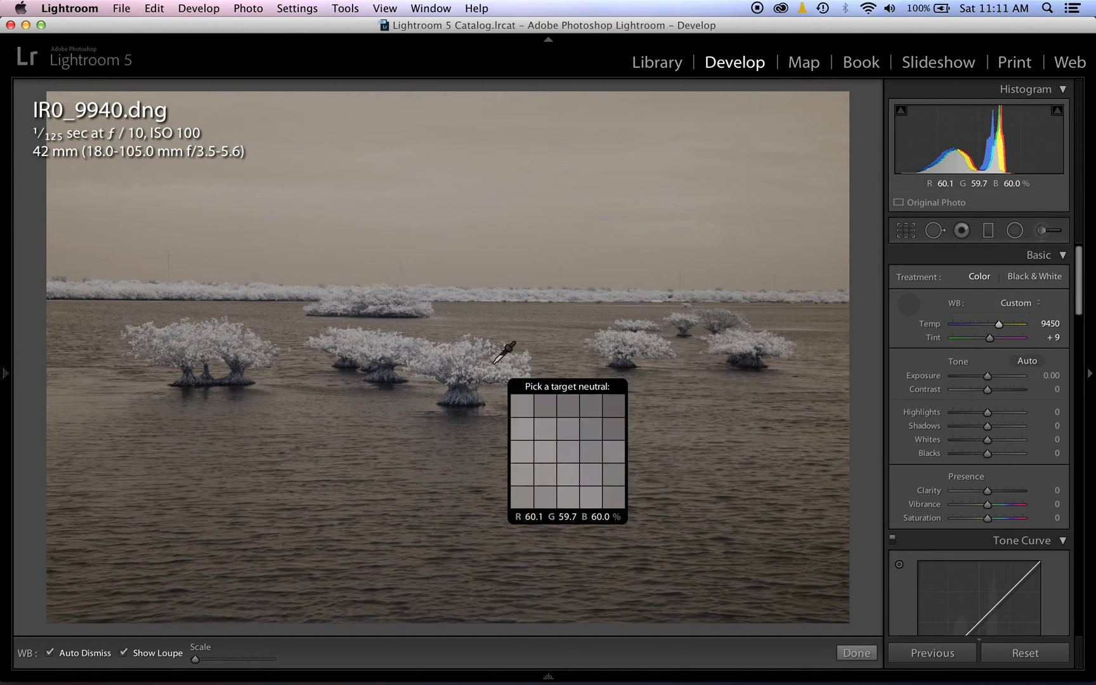
{"action": "left_click", "coordinate": [460, 390]}
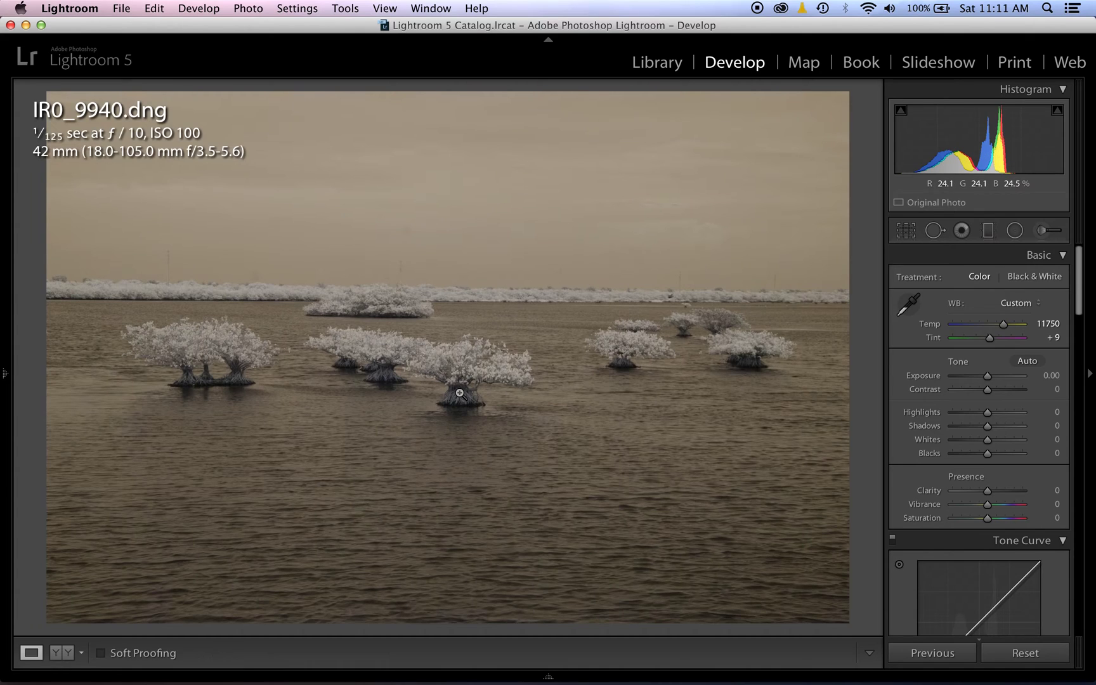
{"action": "left_click", "coordinate": [908, 303]}
{"action": "left_click", "coordinate": [458, 358]}
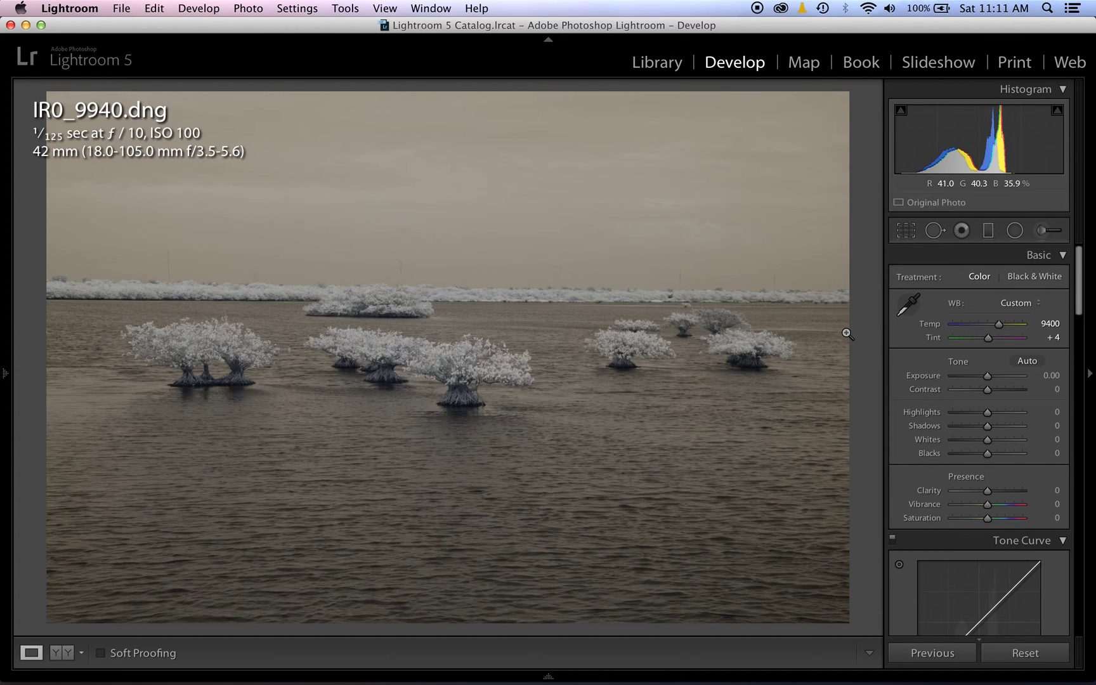
Send IR0_9940.dng to Photoshop CC via Edit In and dismiss the Nik panel.
{"action": "right_click", "coordinate": [565, 298]}
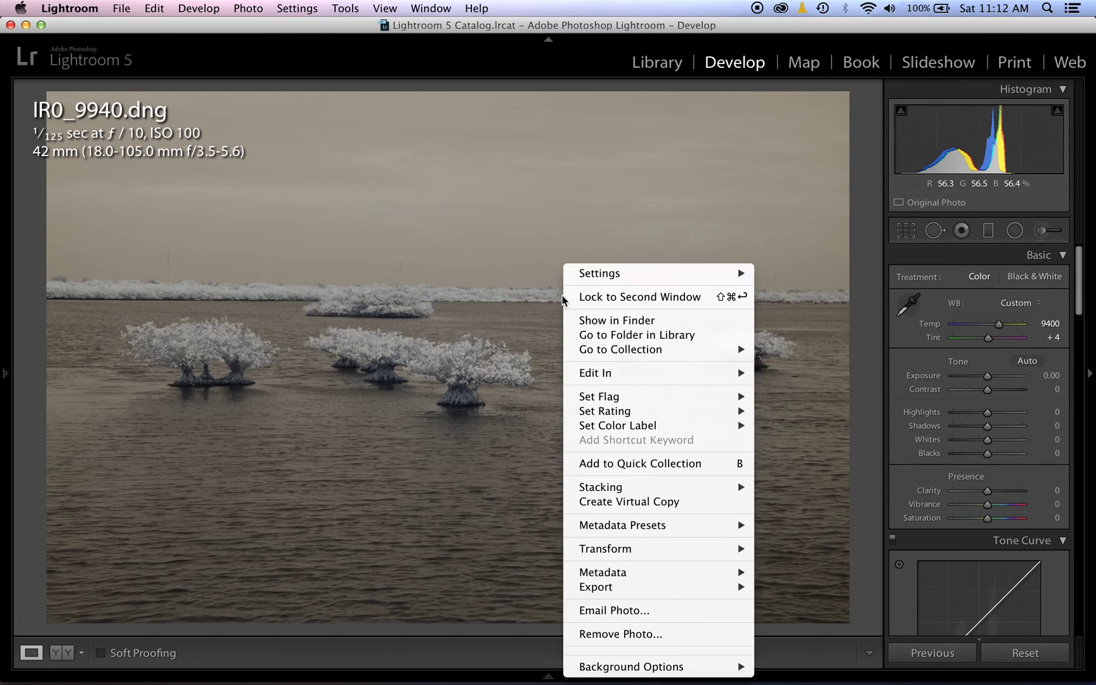
{"action": "mouse_move", "coordinate": [589, 375]}
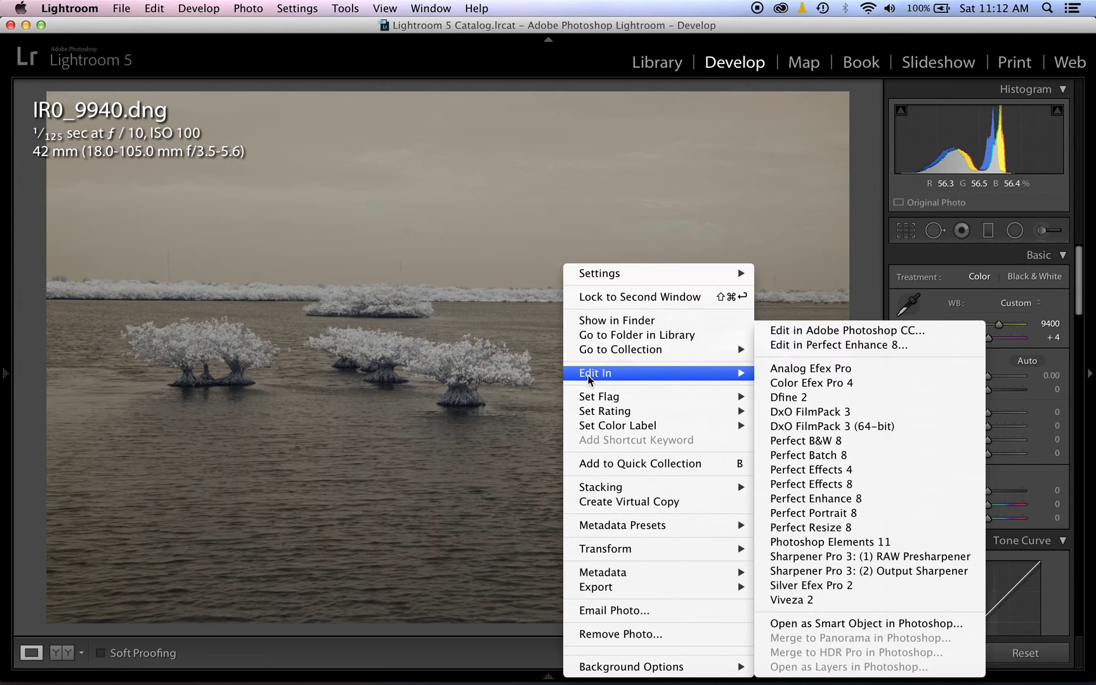
{"action": "left_click", "coordinate": [868, 331]}
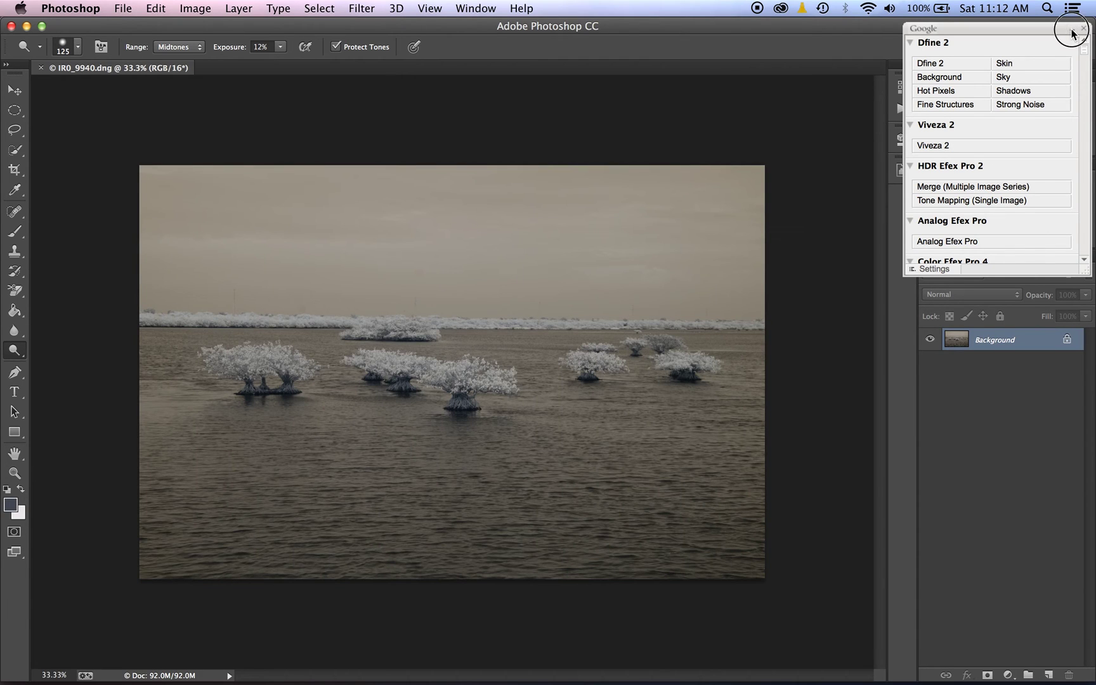
{"action": "left_click", "coordinate": [1071, 30]}
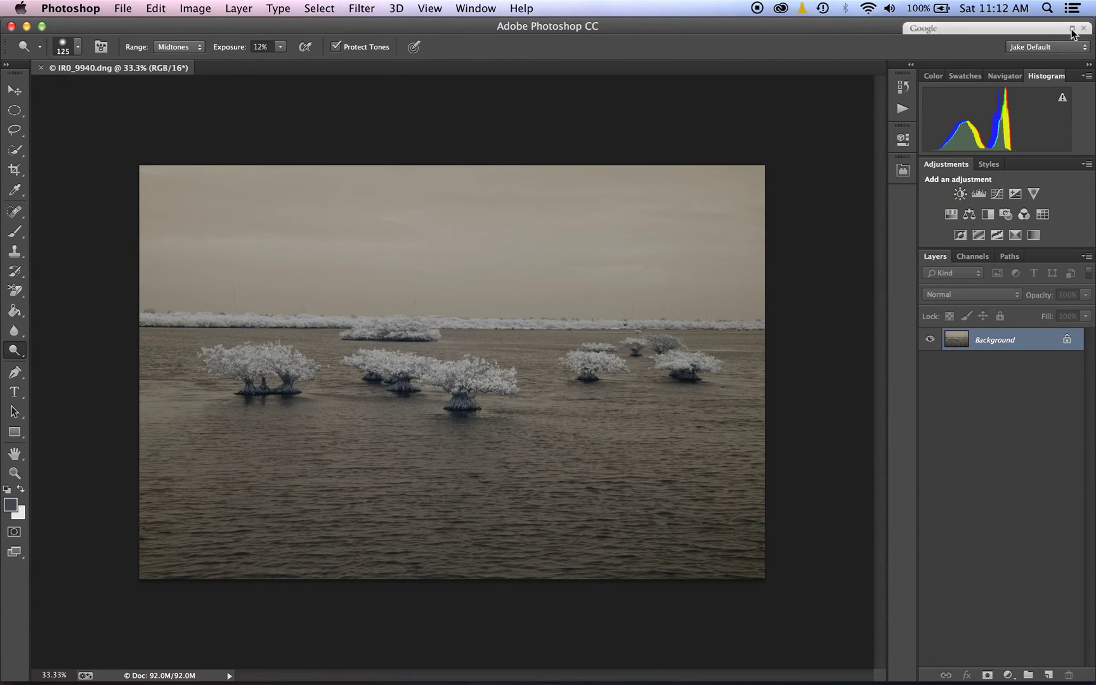
Fit the photo on screen, duplicate it to Layer 1, and apply Levels with white 181, gamma 0.81.
{"action": "key", "text": "super+0"}
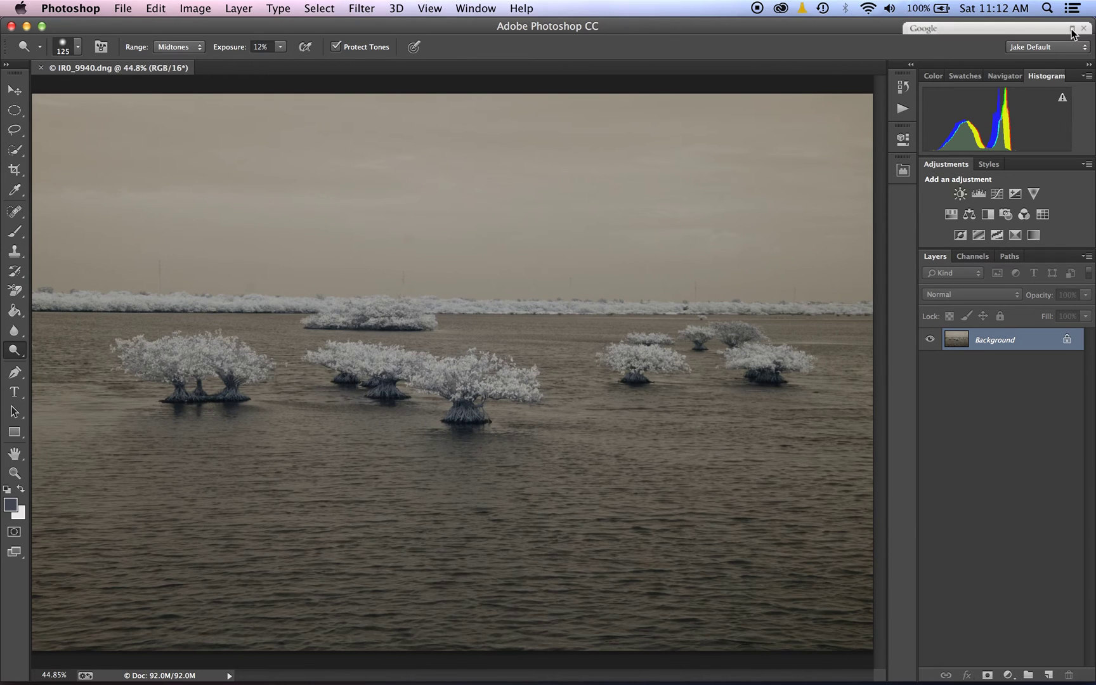
{"action": "key", "text": "super+j"}
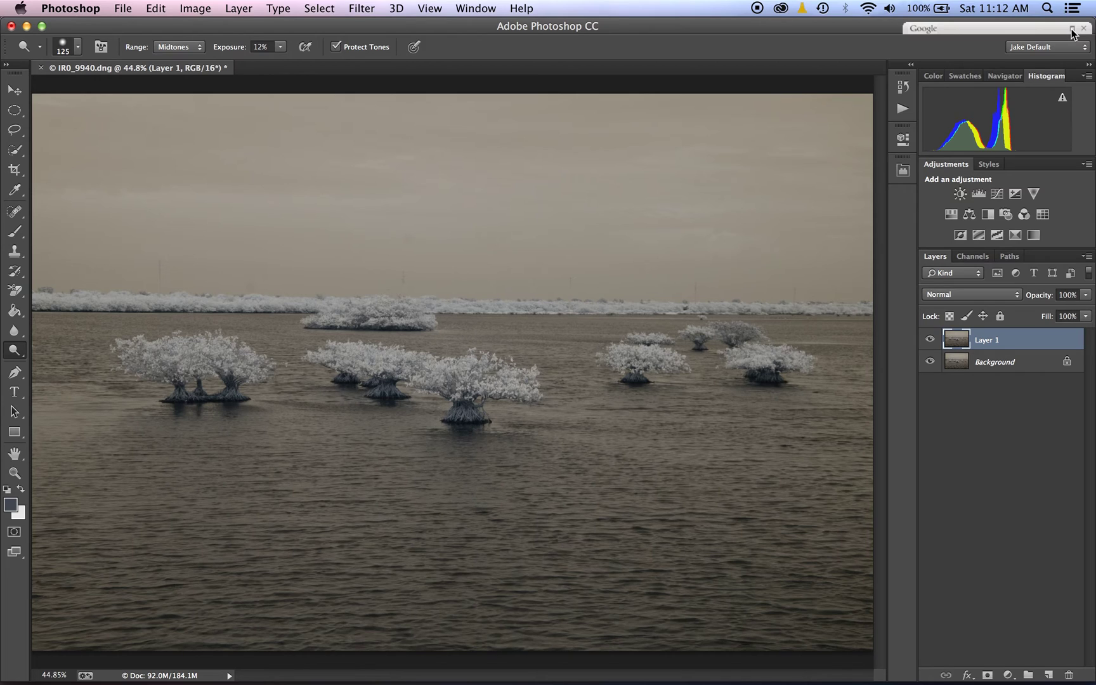
{"action": "key", "text": "super+l"}
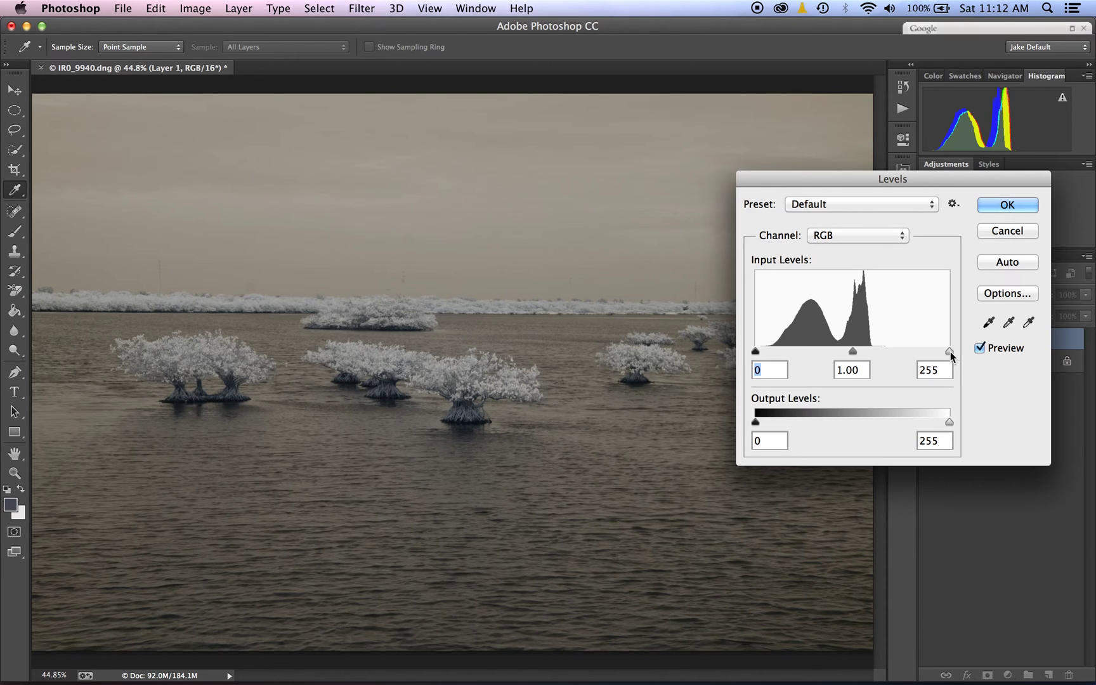
{"action": "left_click_drag", "start_coordinate": [950, 351], "coordinate": [892, 352]}
{"action": "left_click_drag", "start_coordinate": [825, 350], "coordinate": [834, 351]}
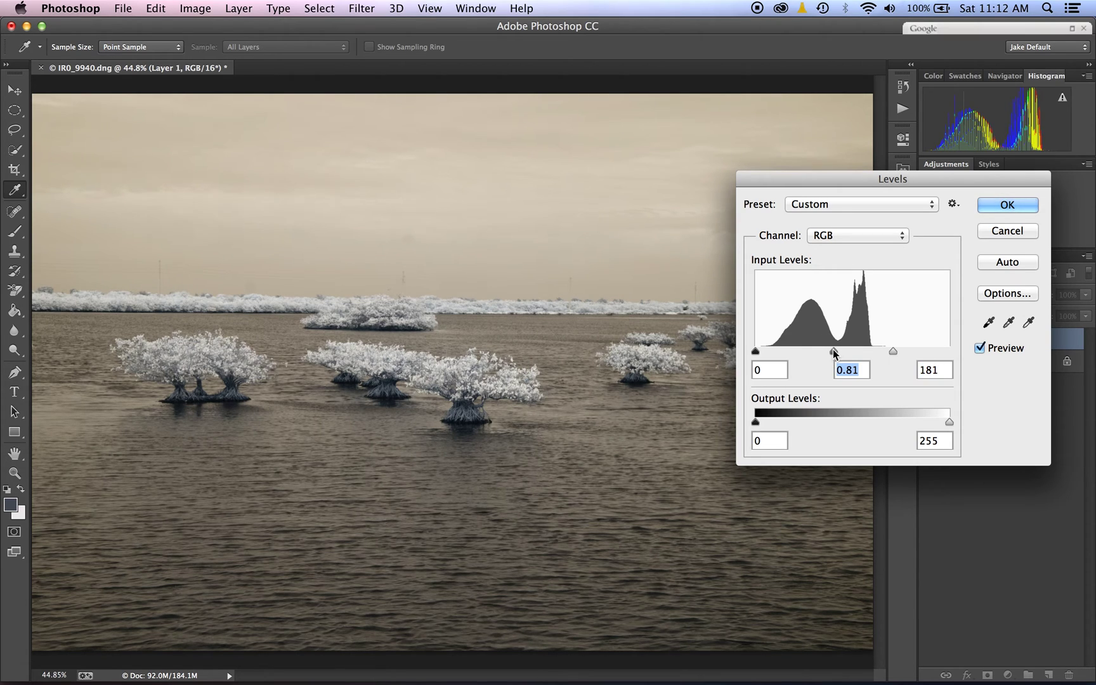
{"action": "left_click", "coordinate": [992, 205]}
{"action": "key", "text": "o"}
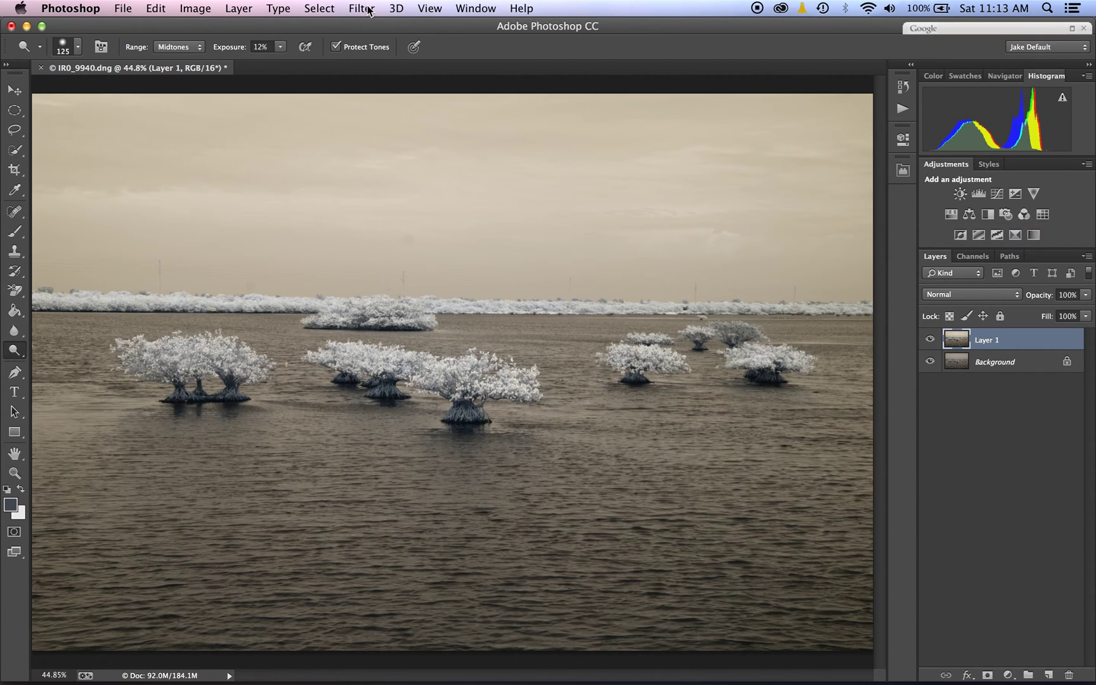
Open Channel Mixer with the Default preset and set the Red output's red source to 0.
{"action": "left_click", "coordinate": [205, 9]}
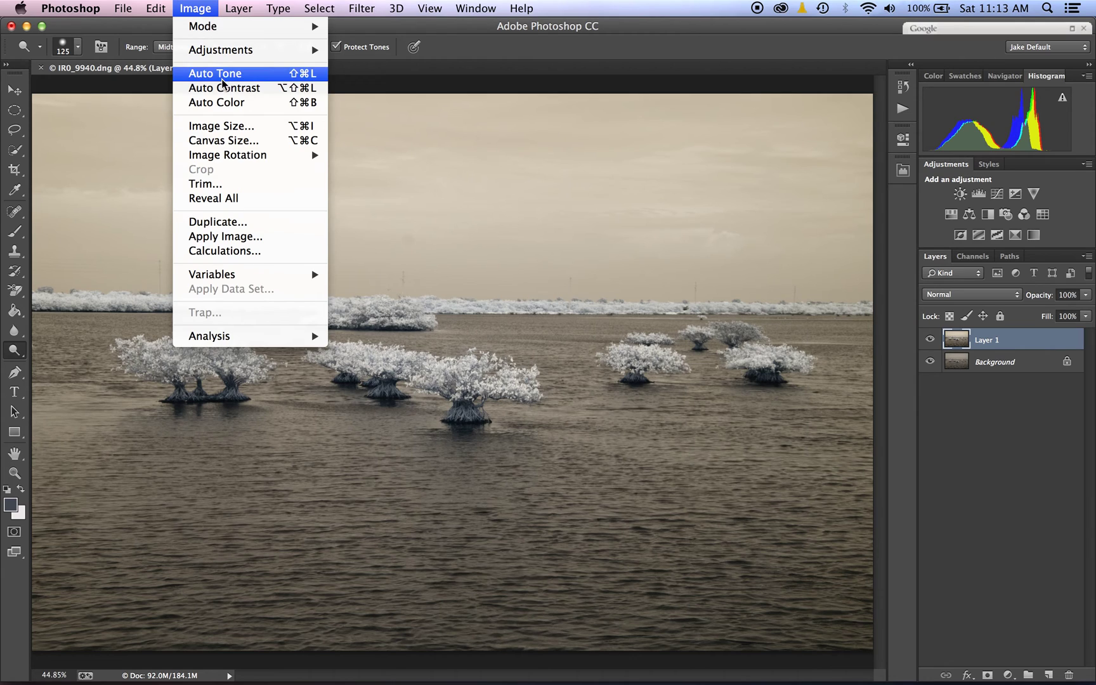
{"action": "mouse_move", "coordinate": [234, 55]}
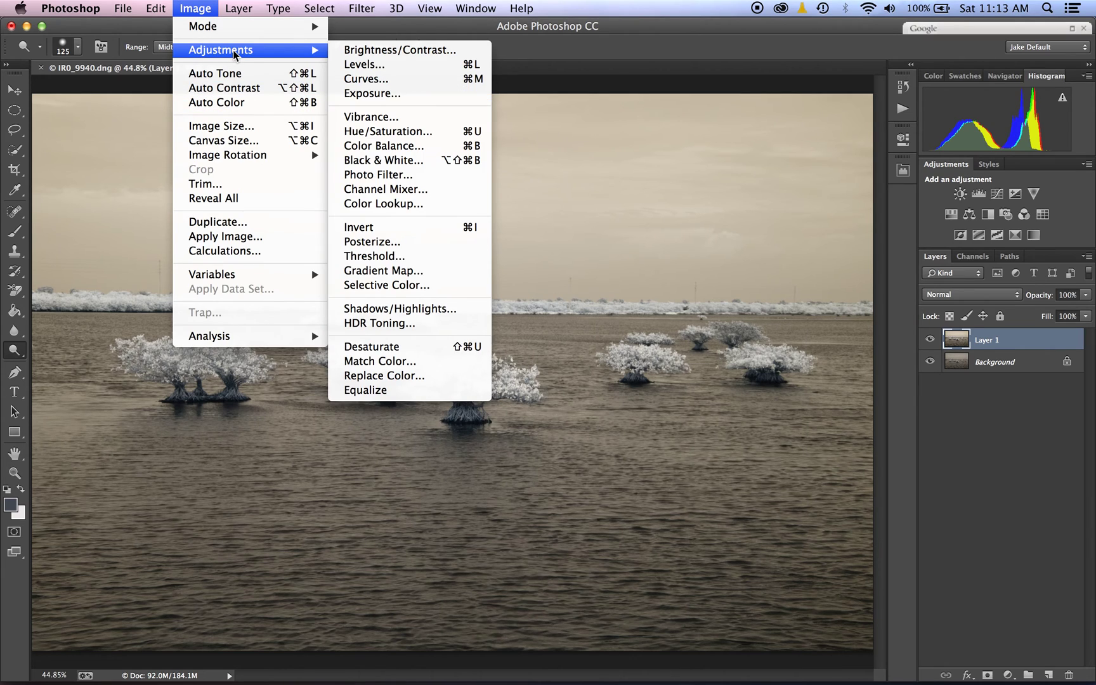
{"action": "left_click", "coordinate": [385, 189]}
{"action": "left_click_drag", "start_coordinate": [539, 174], "coordinate": [625, 119]}
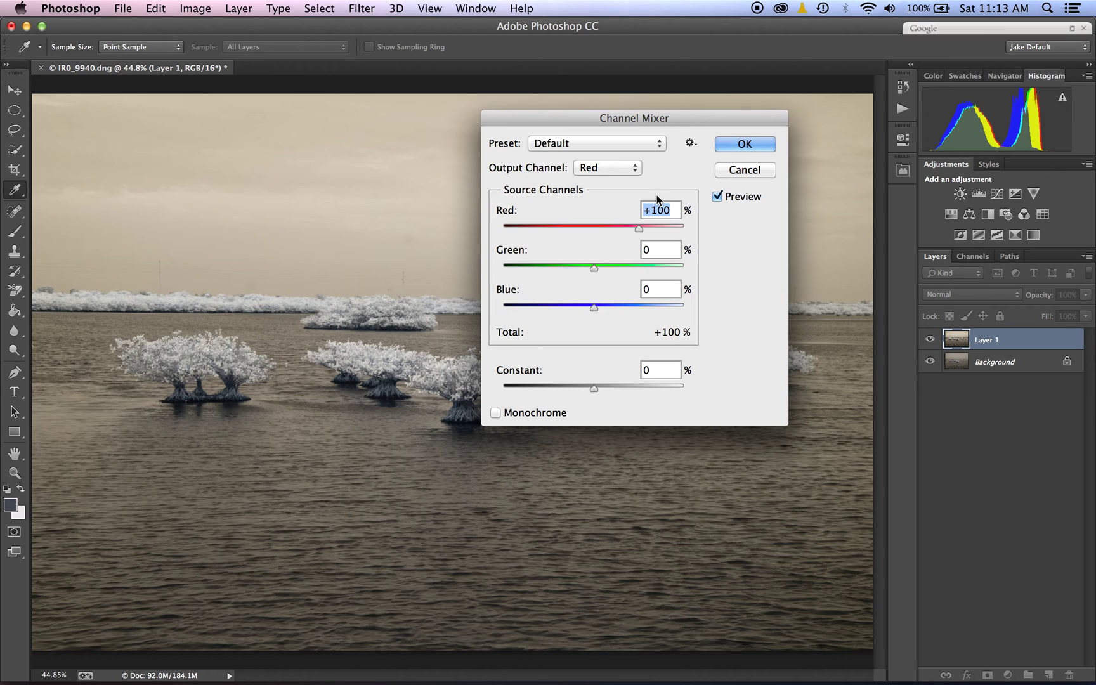
{"action": "left_click", "coordinate": [623, 142]}
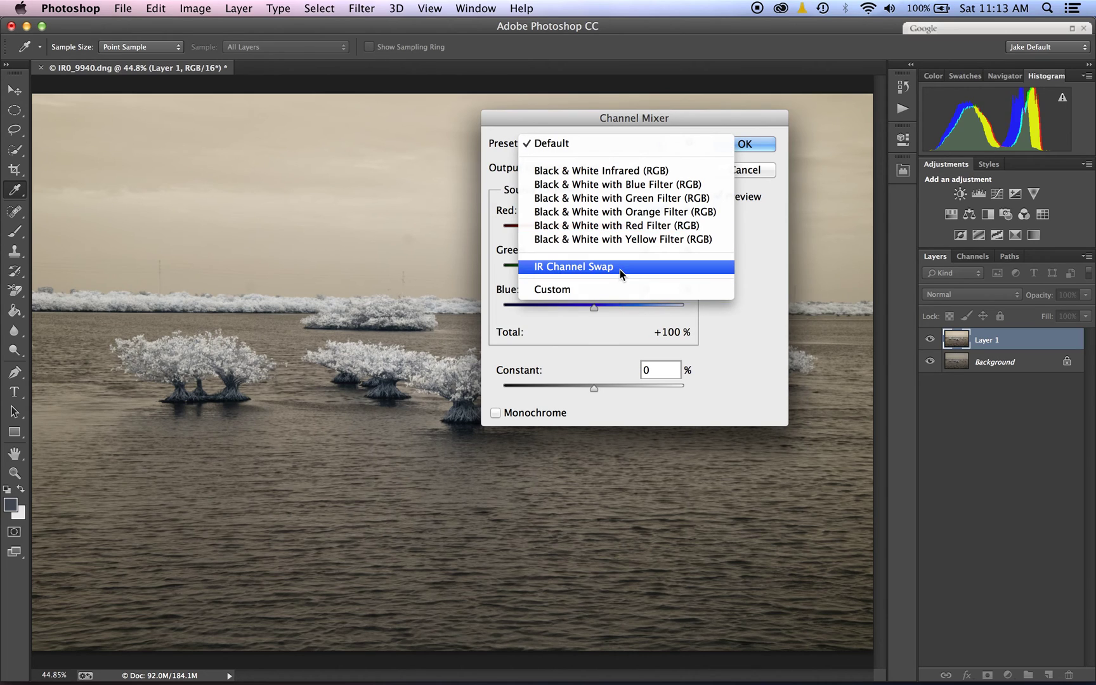
{"action": "left_click", "coordinate": [619, 146]}
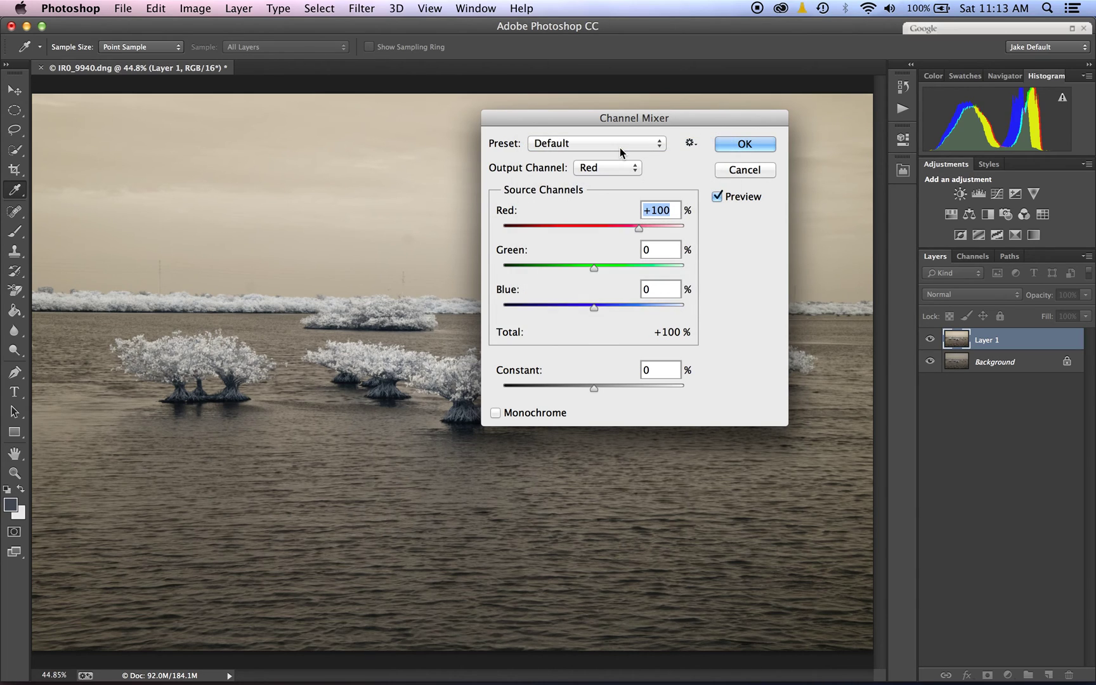
{"action": "type", "text": "0"}
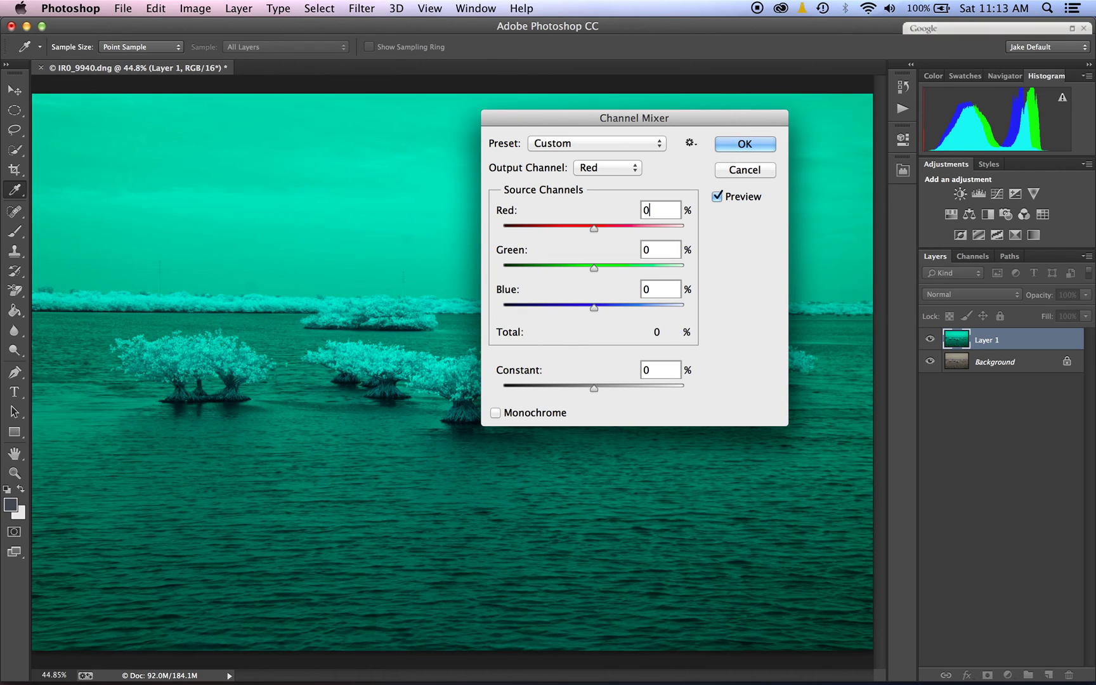
In Channel Mixer, set Red output Blue to 100, then Blue output Blue 0 and Red 100.
{"action": "left_click", "coordinate": [658, 285]}
{"action": "type", "text": "100"}
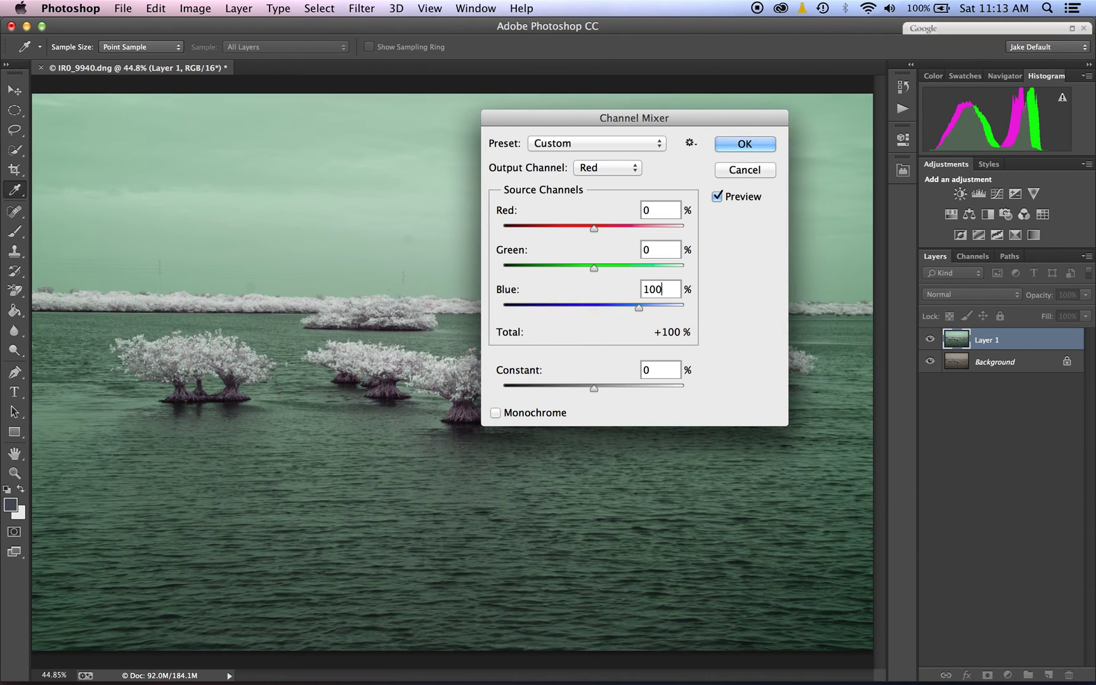
{"action": "left_click", "coordinate": [597, 168]}
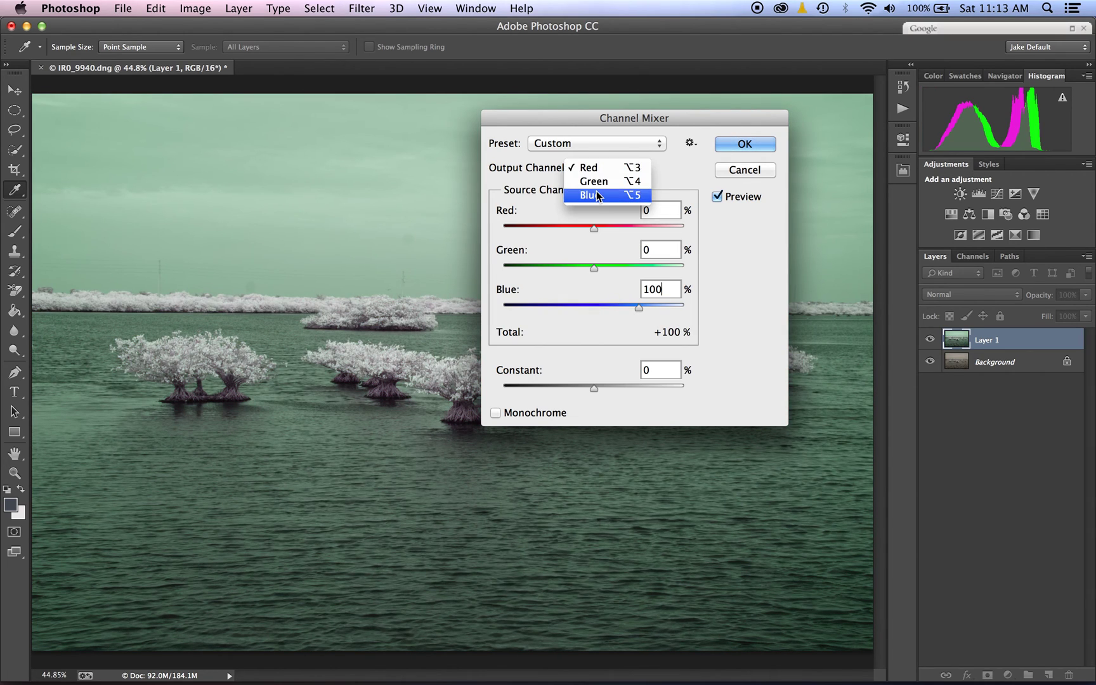
{"action": "left_click", "coordinate": [596, 193]}
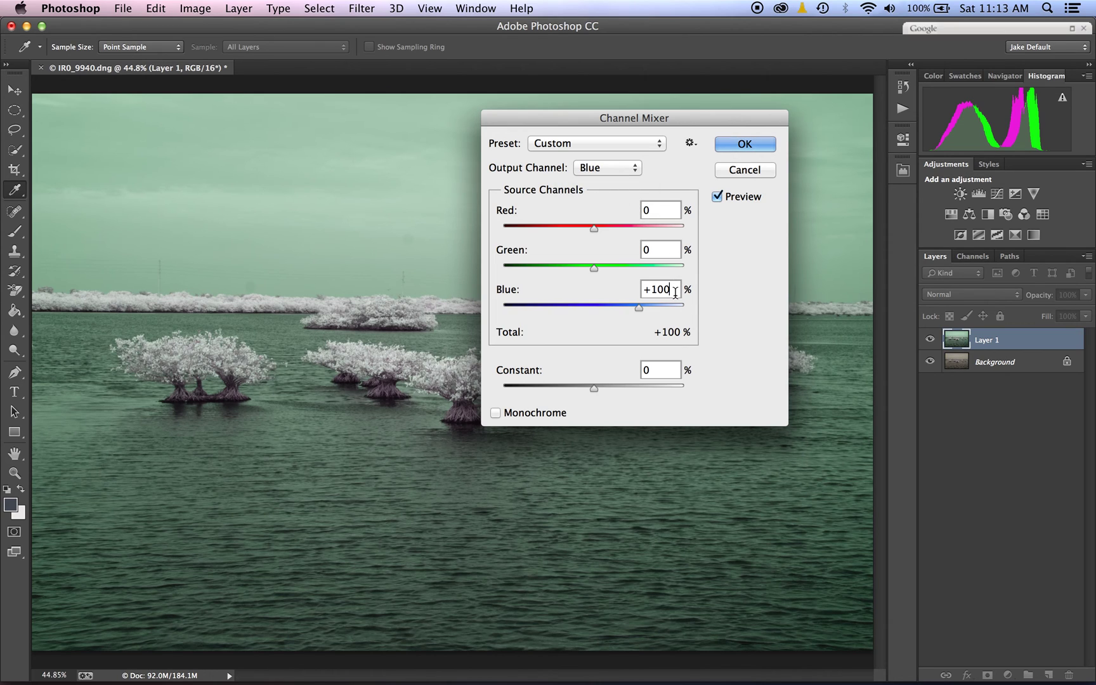
{"action": "left_click", "coordinate": [593, 306]}
{"action": "double_click", "coordinate": [647, 210]}
{"action": "type", "text": "10"}
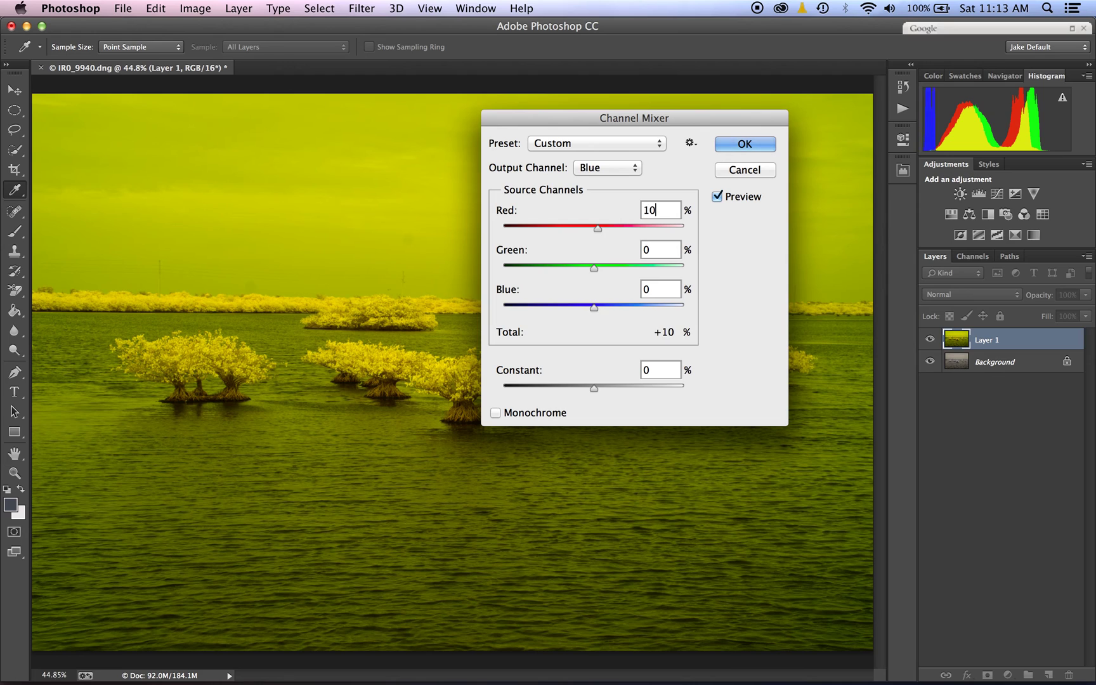
{"action": "type", "text": "0"}
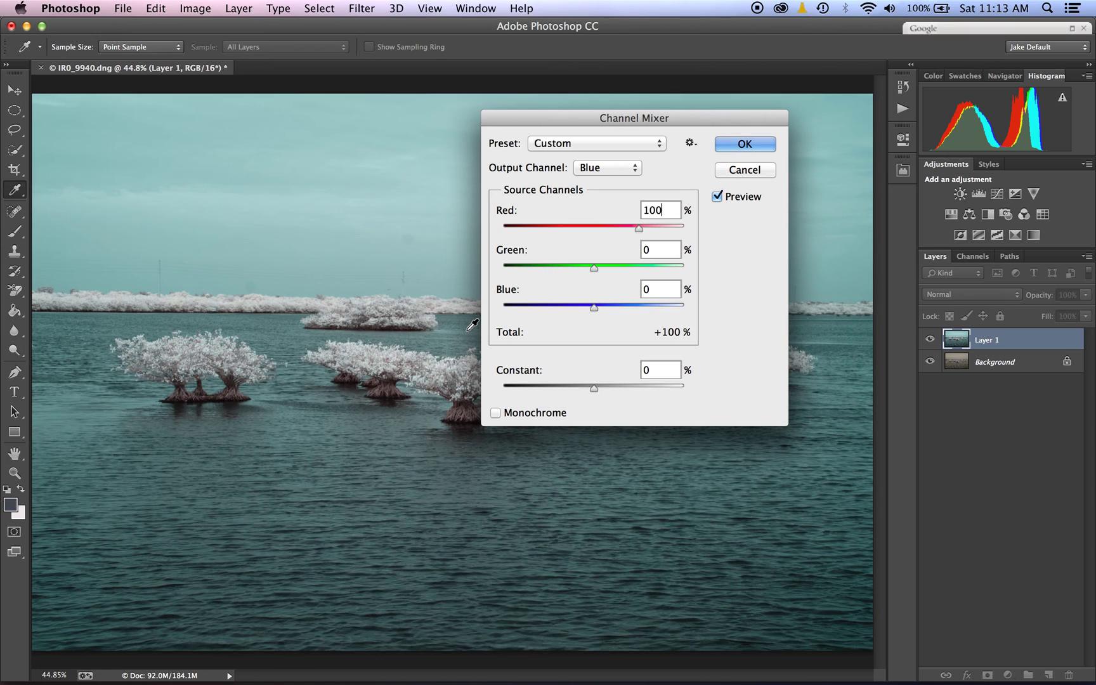
Load the IR Channel Swap preset and apply the channel mix to Layer 1.
{"action": "left_click", "coordinate": [693, 144]}
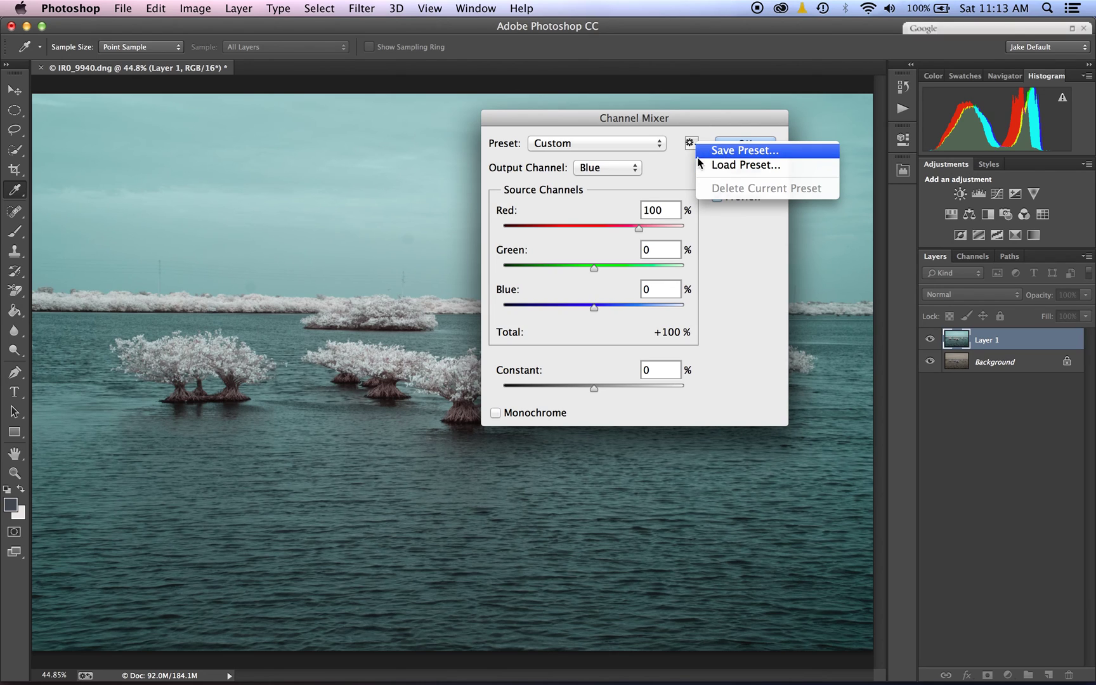
{"action": "left_click", "coordinate": [683, 174]}
{"action": "left_click", "coordinate": [645, 142]}
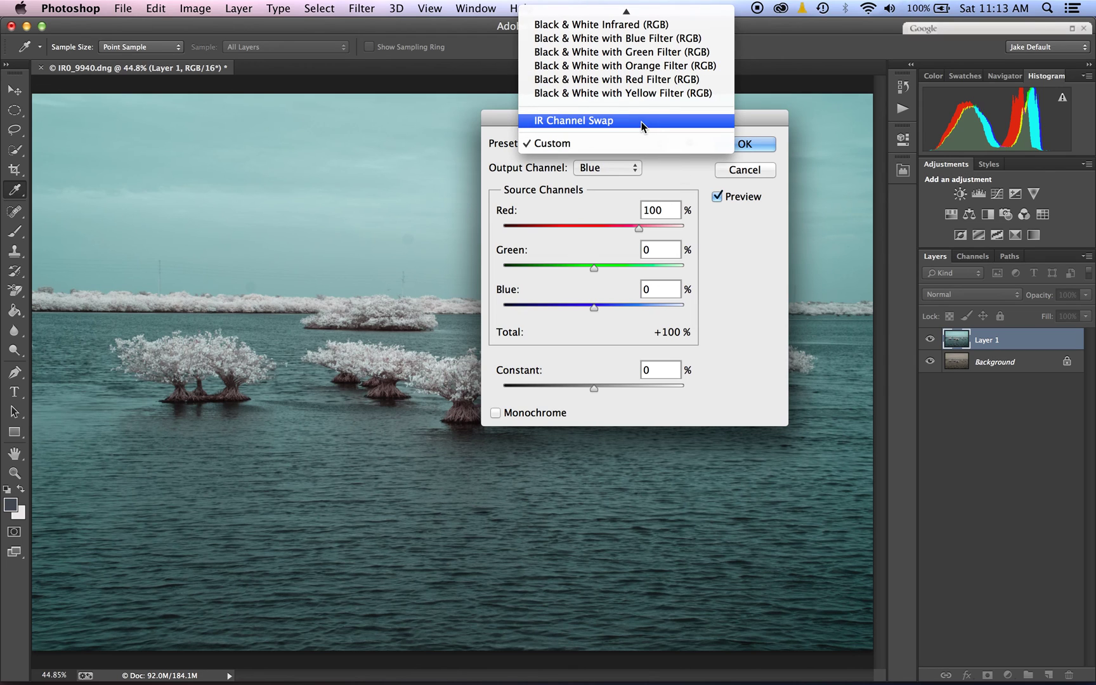
{"action": "left_click", "coordinate": [642, 121]}
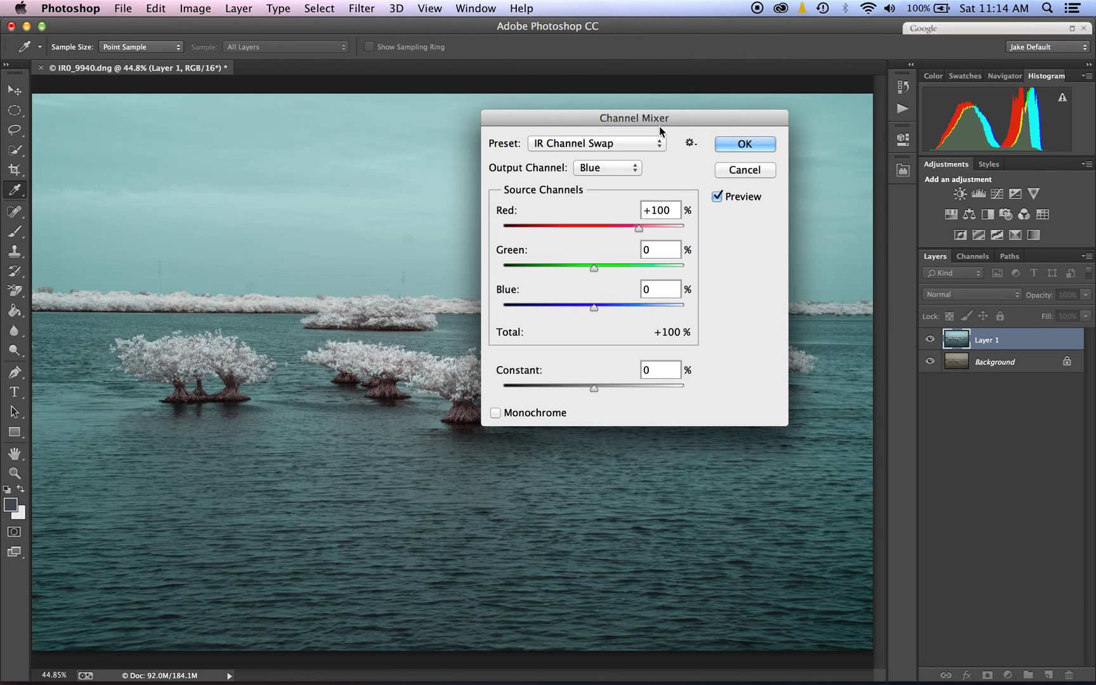
{"action": "left_click", "coordinate": [734, 147]}
{"action": "key", "text": "o"}
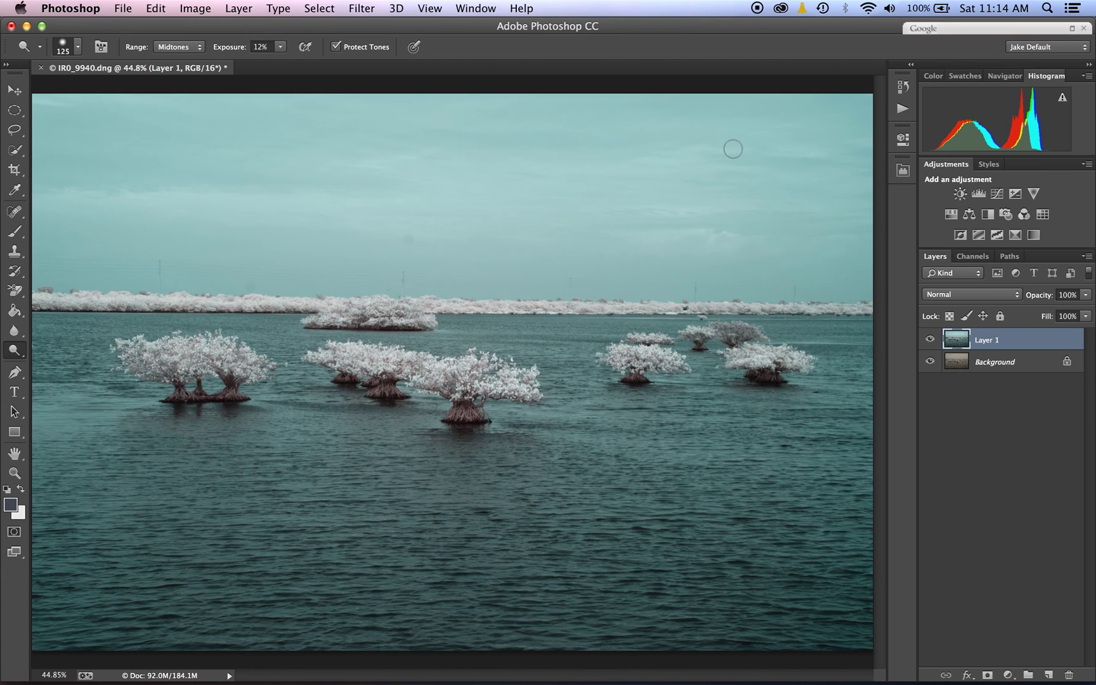